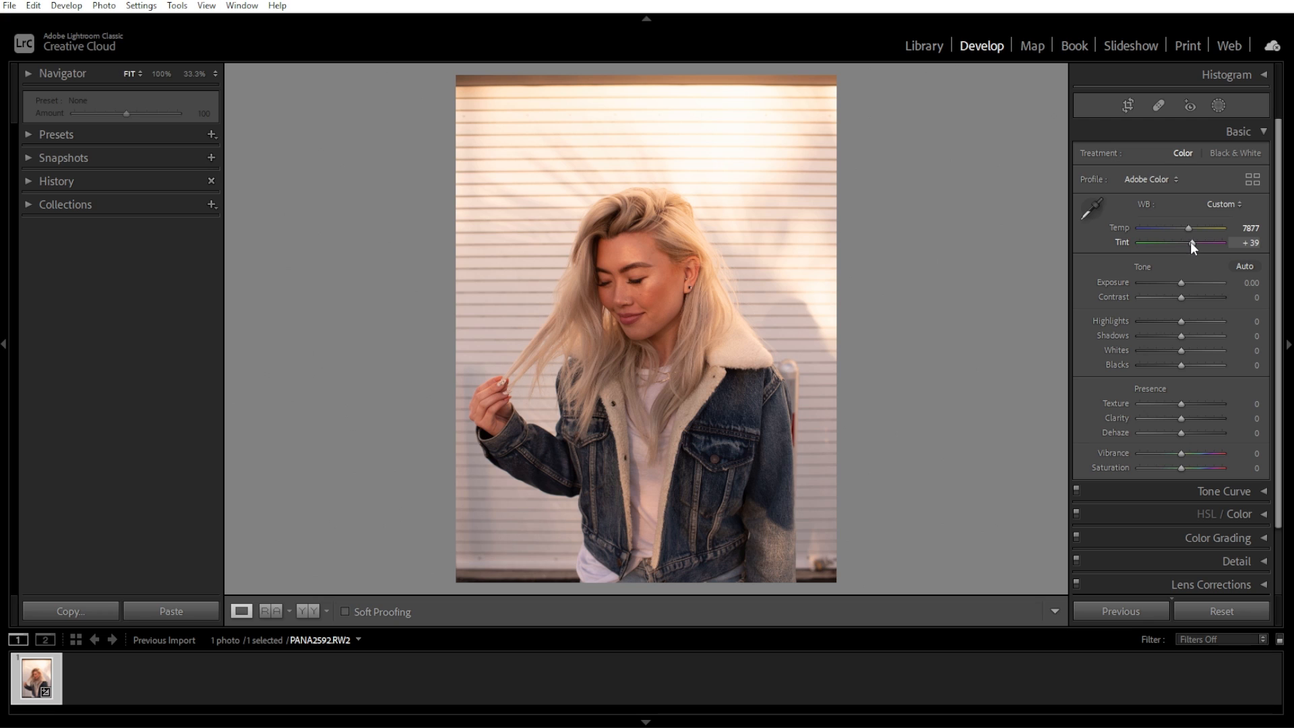
Open the HSL/Color panel and shift the yellow hue to -38.
left_click(1263, 130)
left_click(1263, 179)
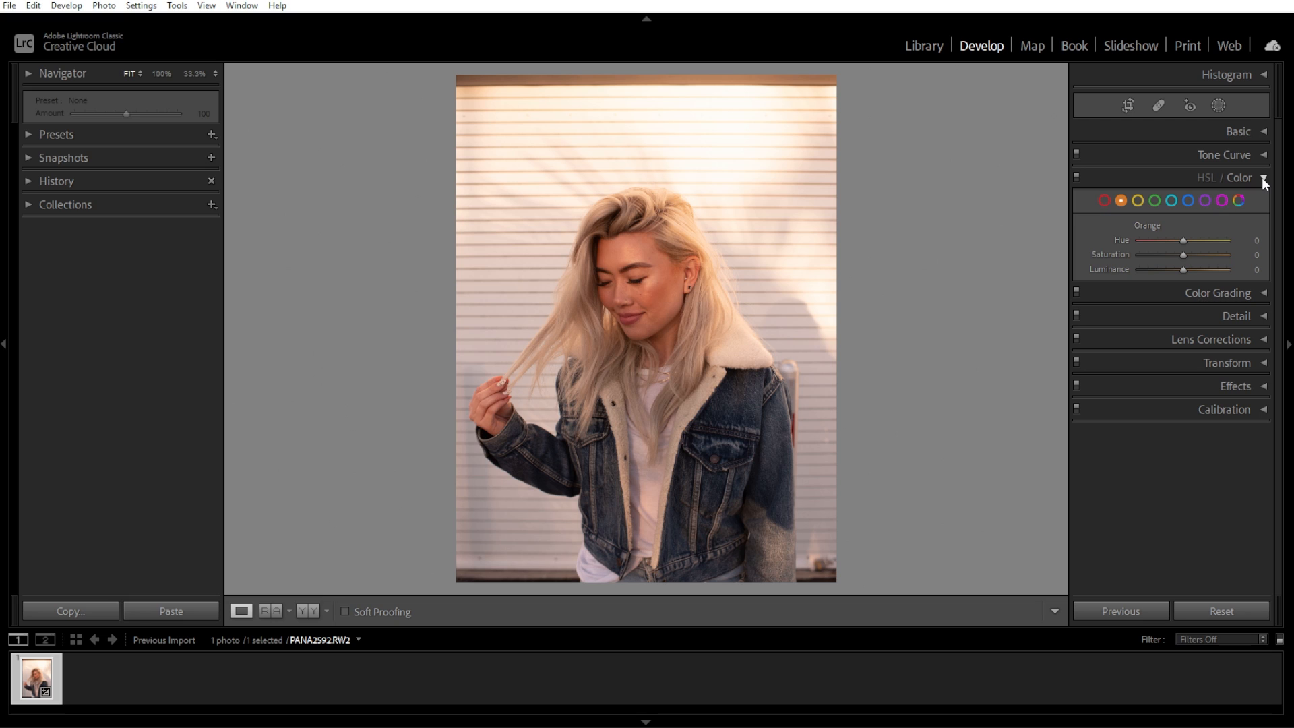
left_click(1136, 200)
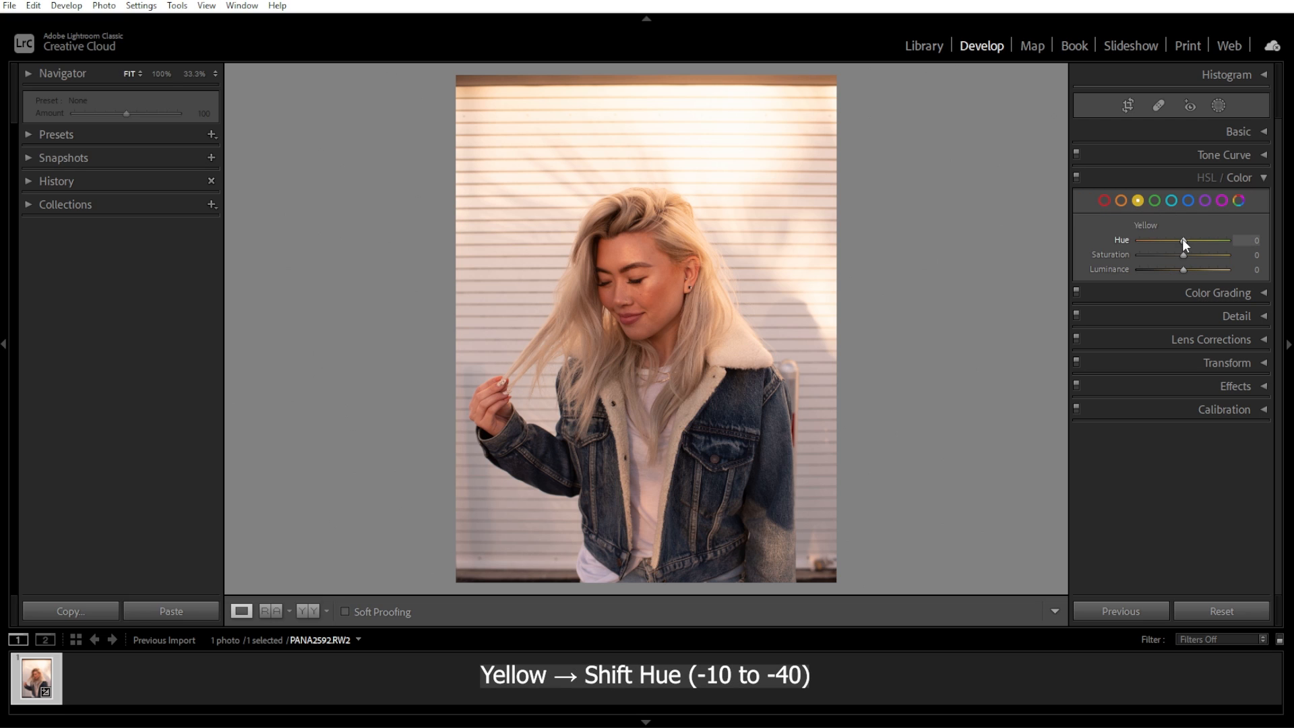
left_click_drag(1182, 240, 1165, 241)
Shift the blue hue to +27 and raise the orange saturation to +28.
left_click(1188, 200)
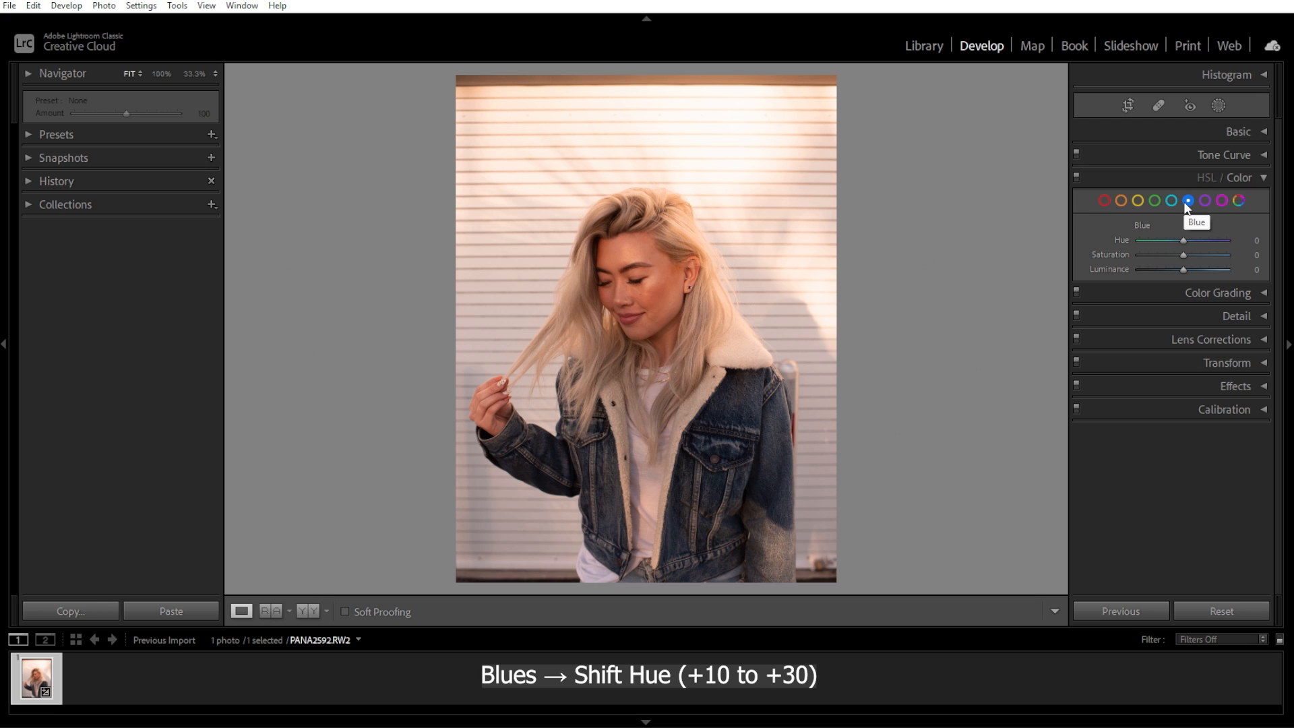
left_click_drag(1182, 240, 1194, 244)
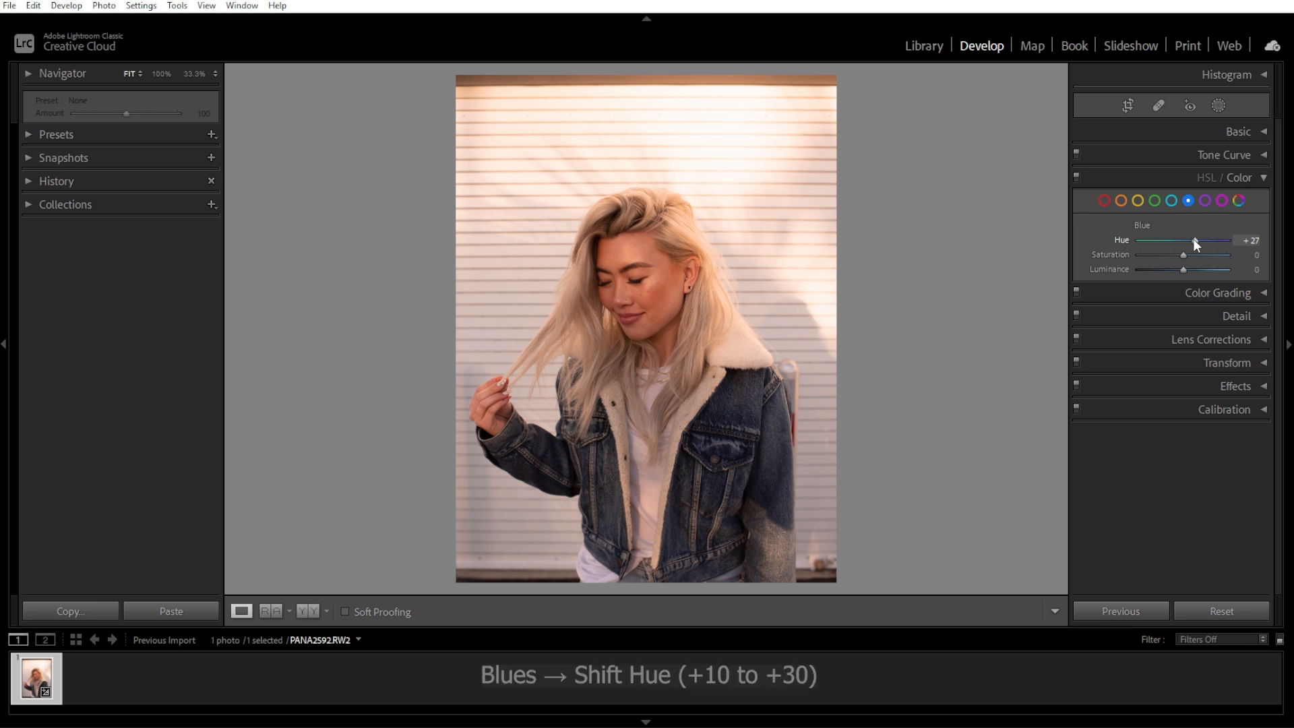
left_click(1119, 202)
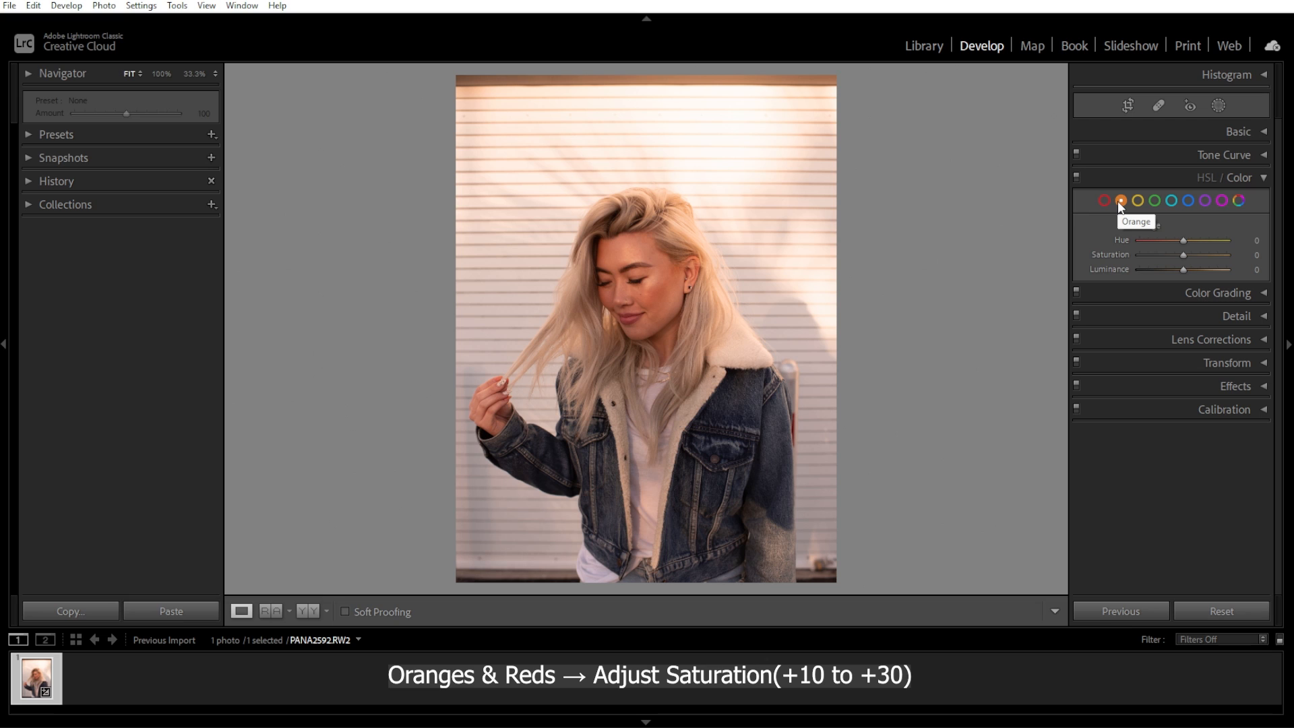
left_click_drag(1181, 256, 1197, 255)
Lower the yellow saturation to -27.
left_click(1104, 200)
left_click(1137, 200)
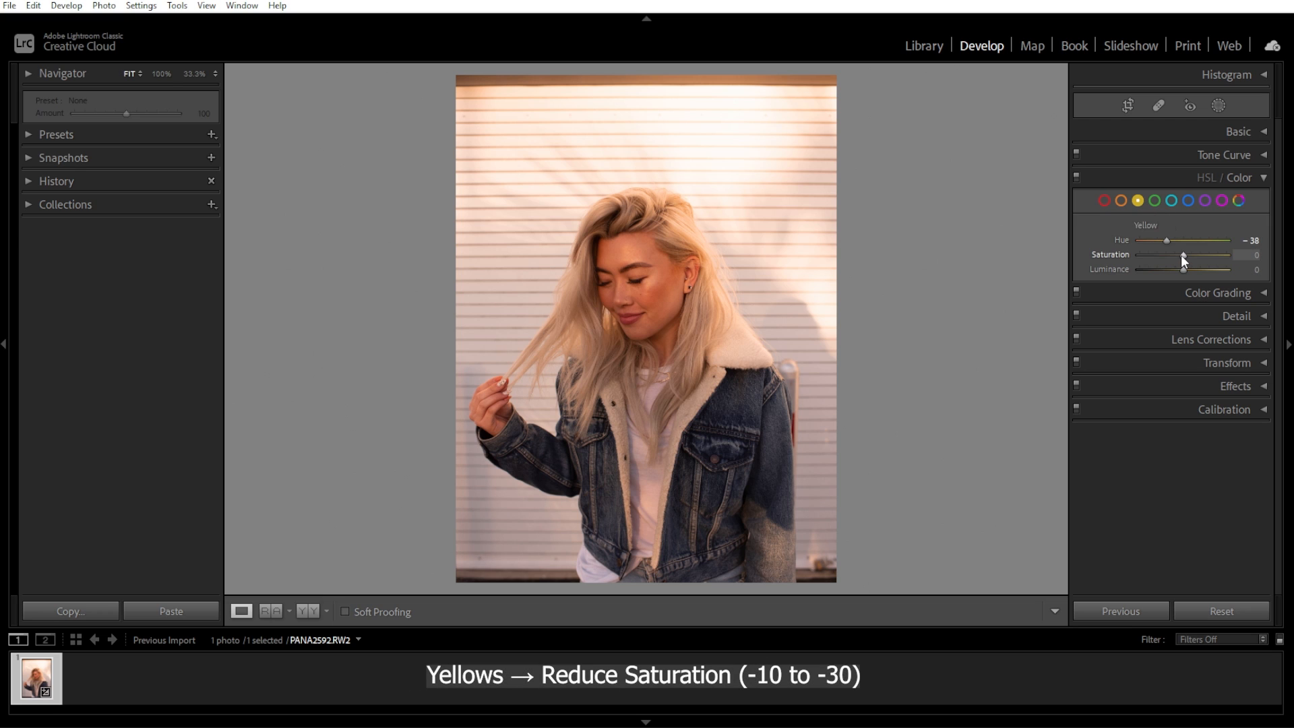
left_click_drag(1182, 253, 1171, 253)
Raise the orange luminance to +28 and lower the yellow luminance to -15.
left_click(1121, 200)
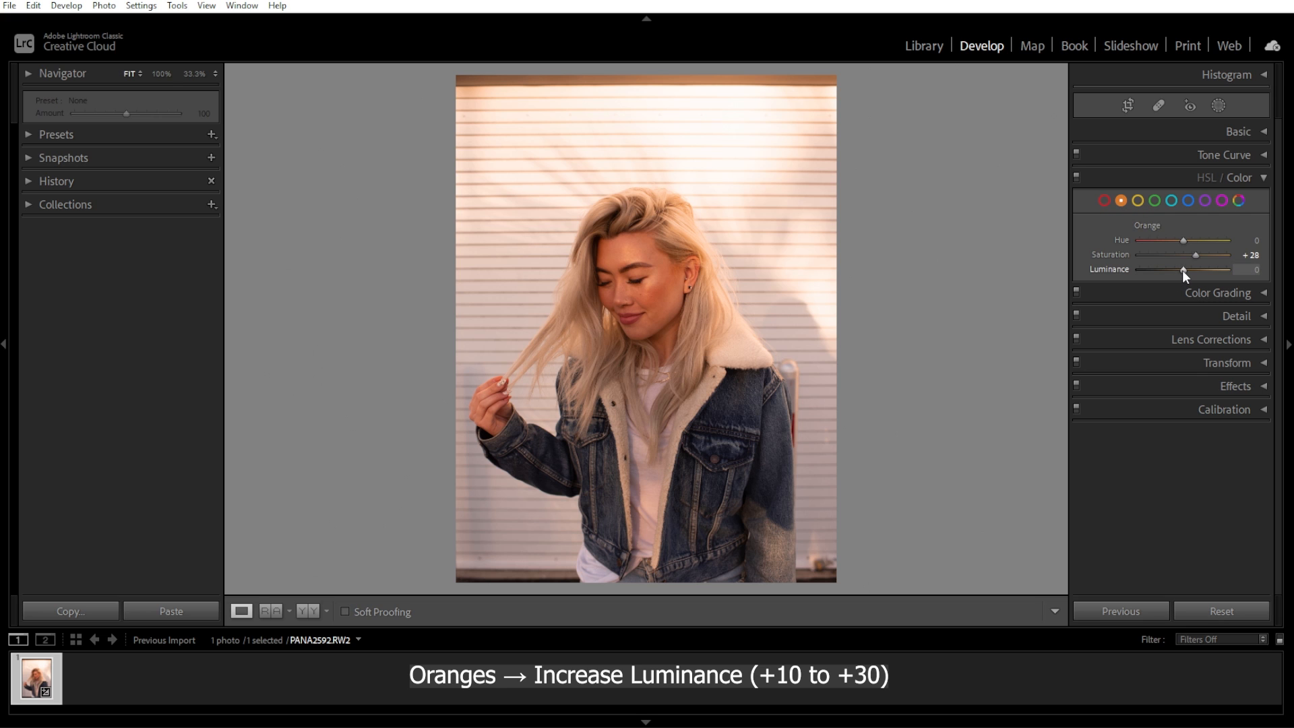
left_click_drag(1184, 272, 1195, 270)
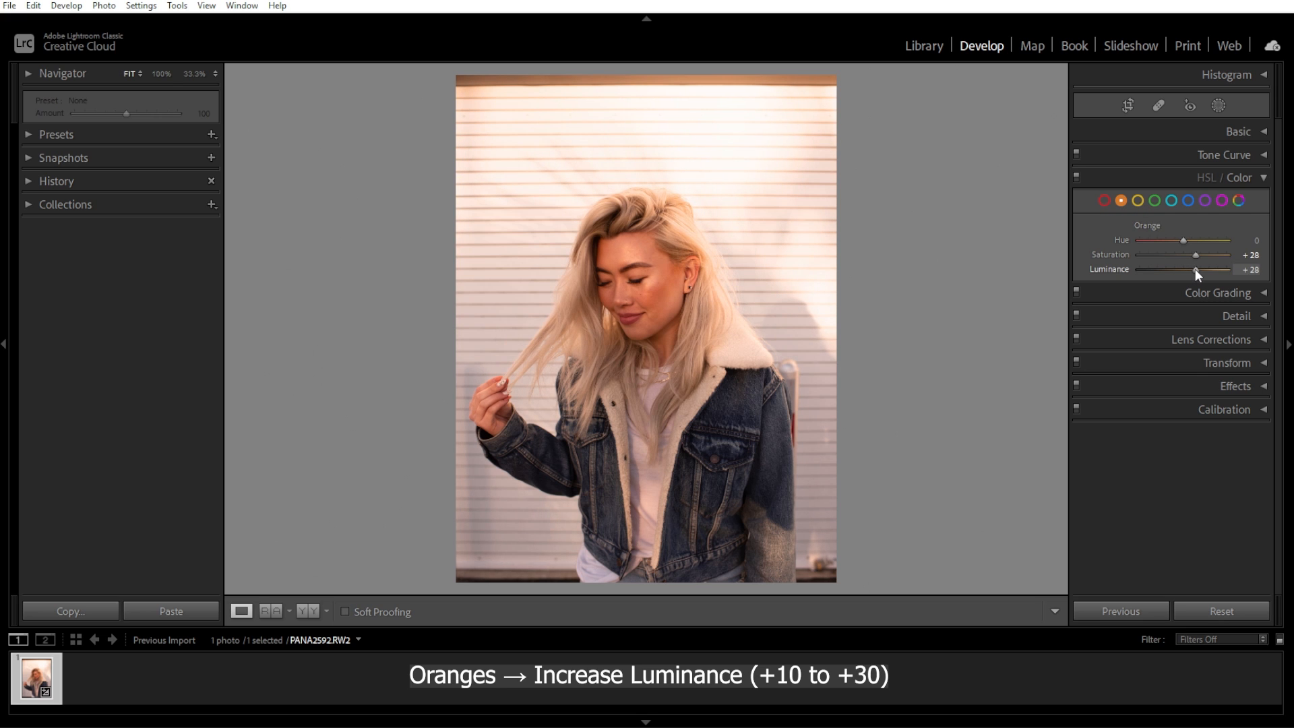
left_click(1137, 200)
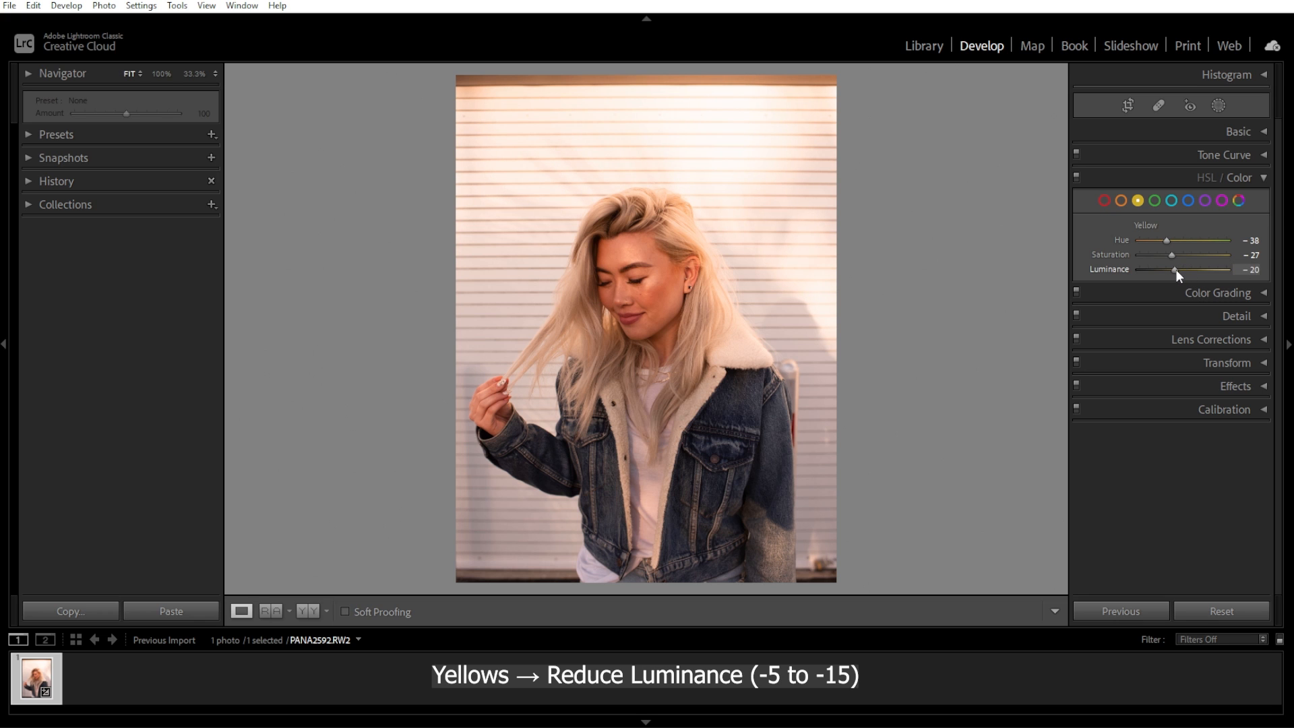
left_click_drag(1175, 269, 1178, 269)
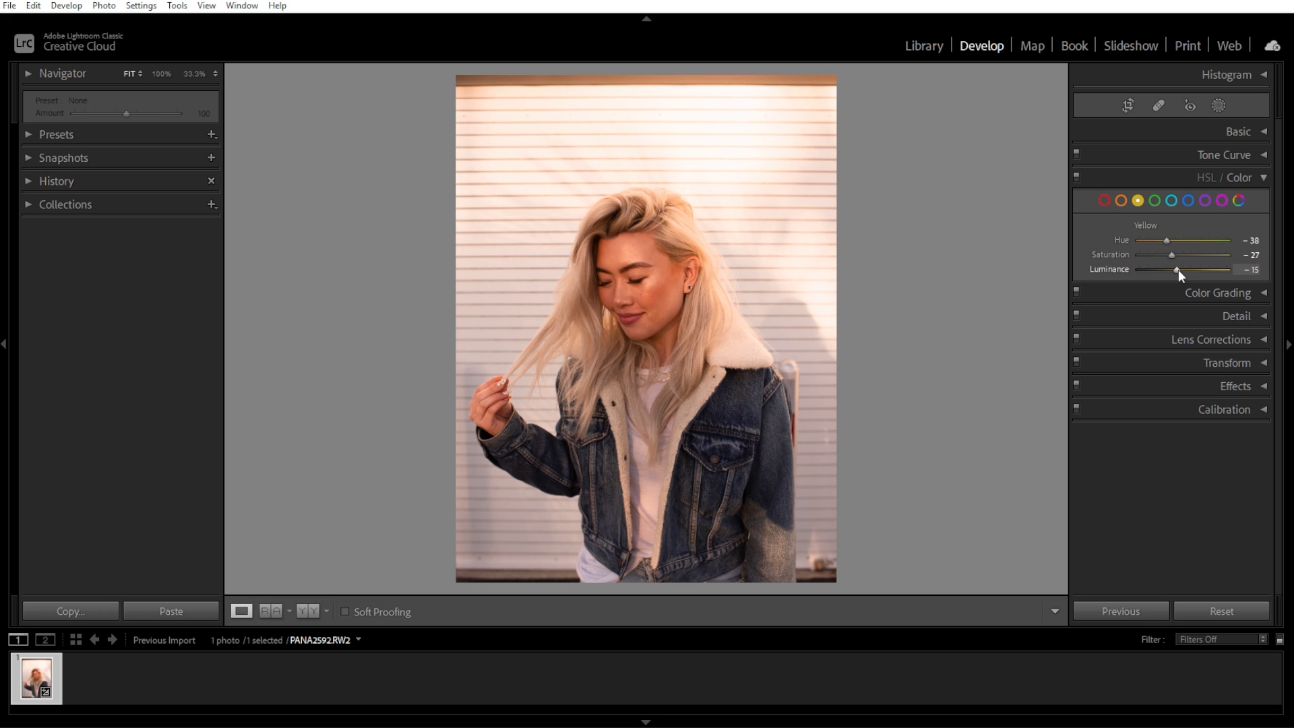
Compare the photo's before and after views.
key("backslash")
key("backslash")
key("backslash")
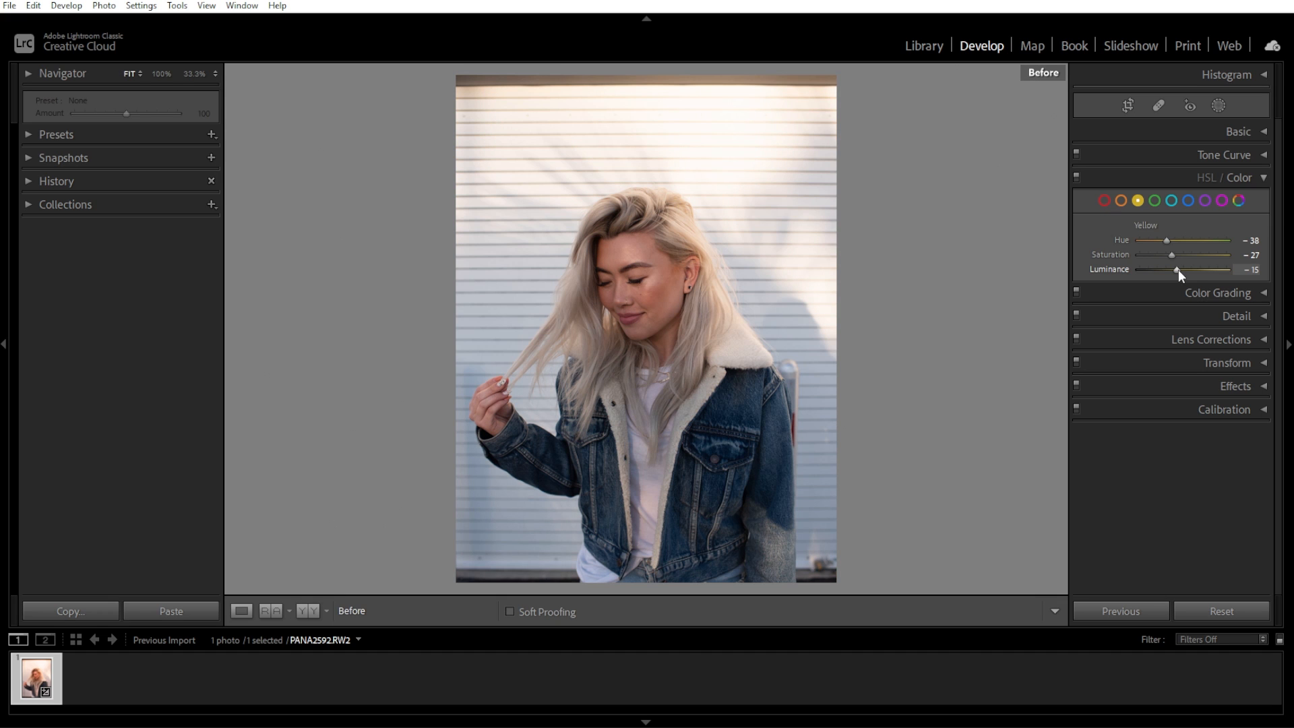
key("backslash")
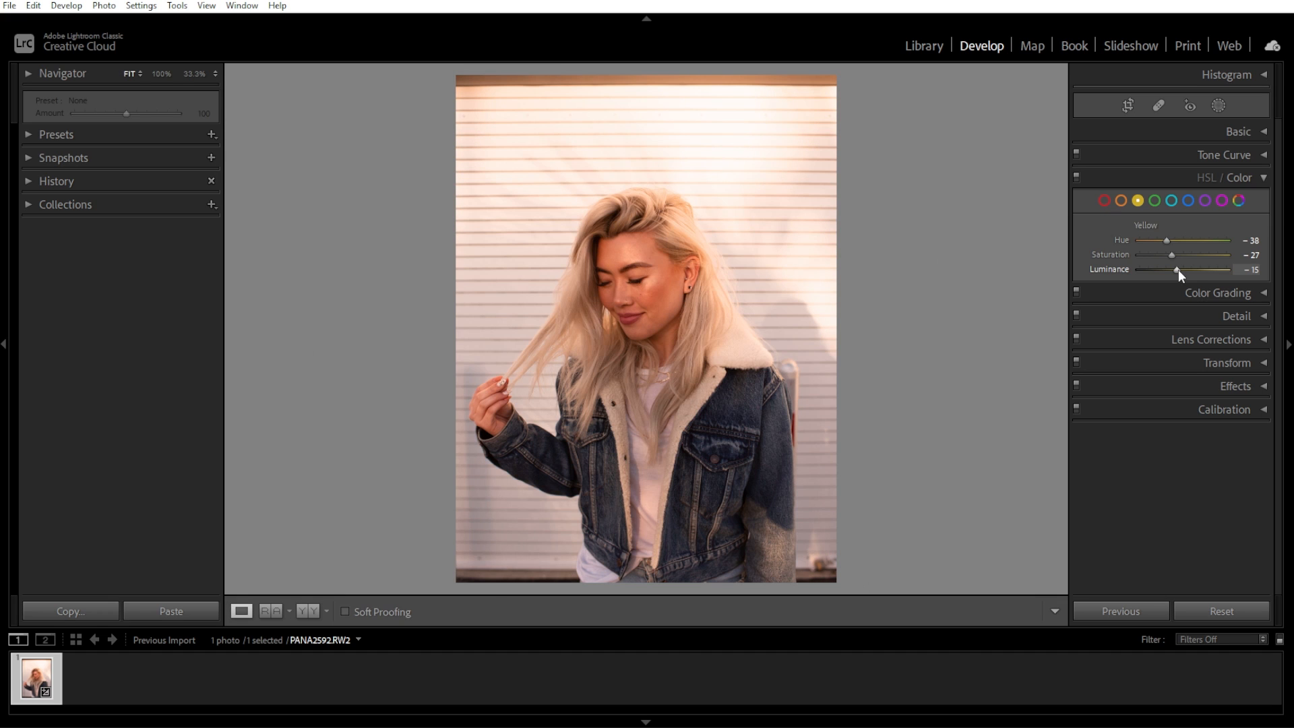
Open Color Grading and set the highlights hue to 50 and saturation to 30.
left_click(1261, 179)
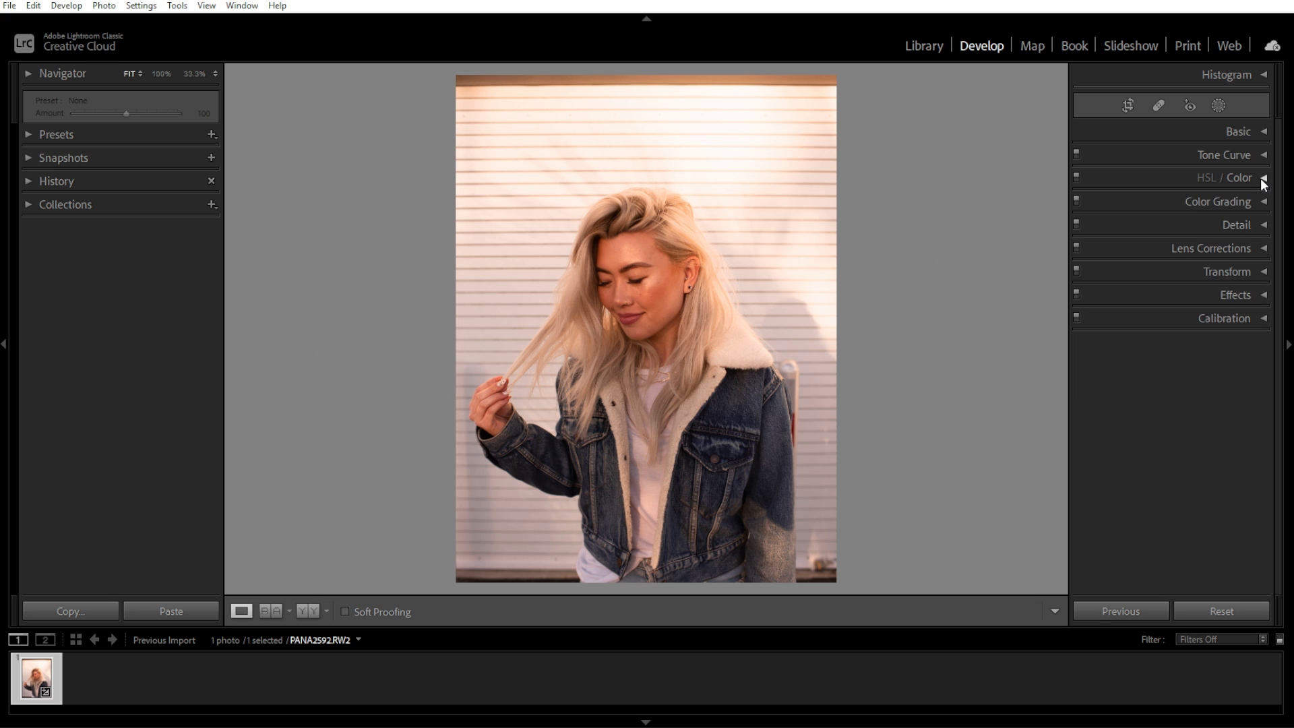
left_click(1262, 202)
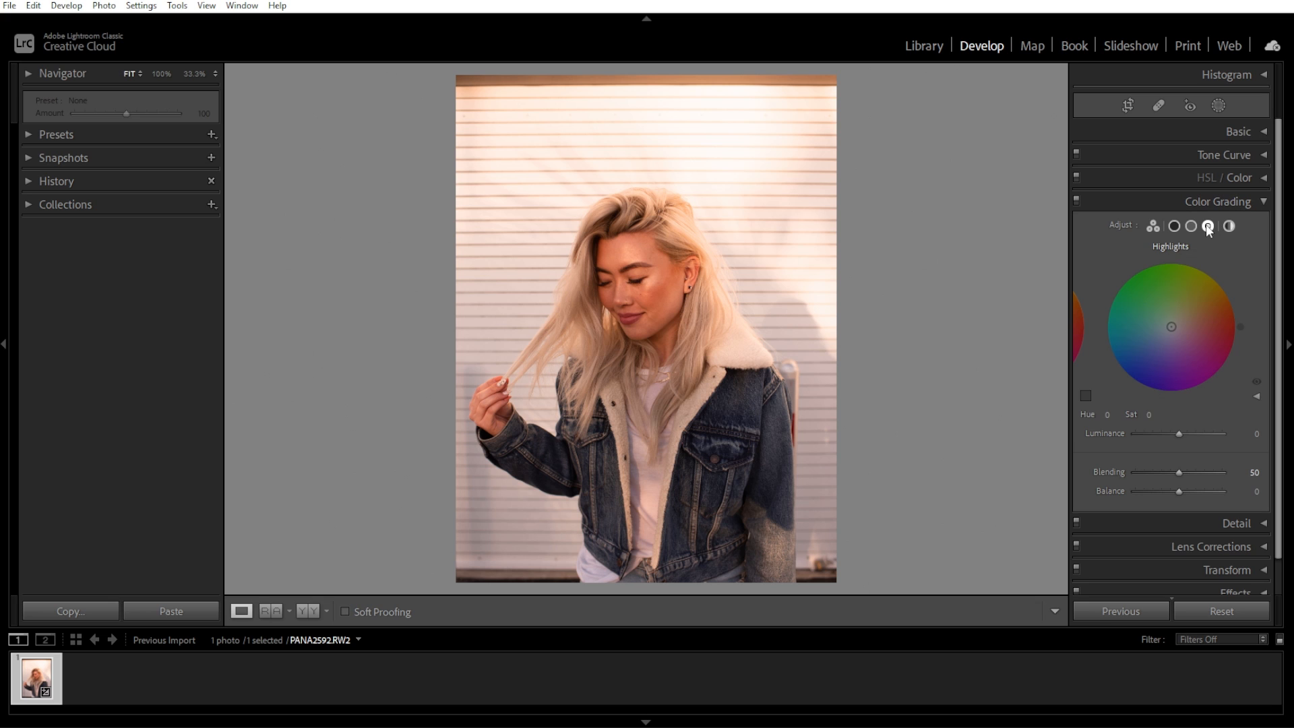
left_click(1107, 413)
type("50")
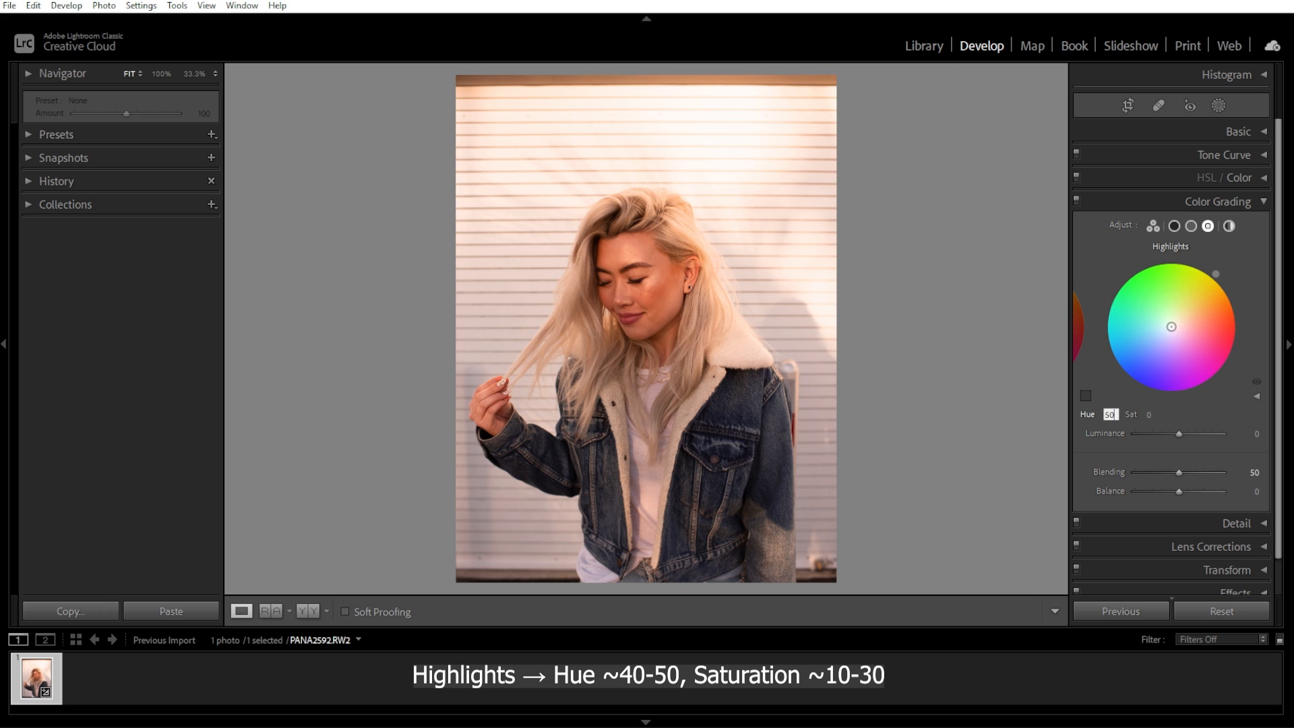
key("Tab")
type("30")
key("Return")
Set the shadows hue to 30 and saturation to 15 in Color Grading.
left_click(1171, 227)
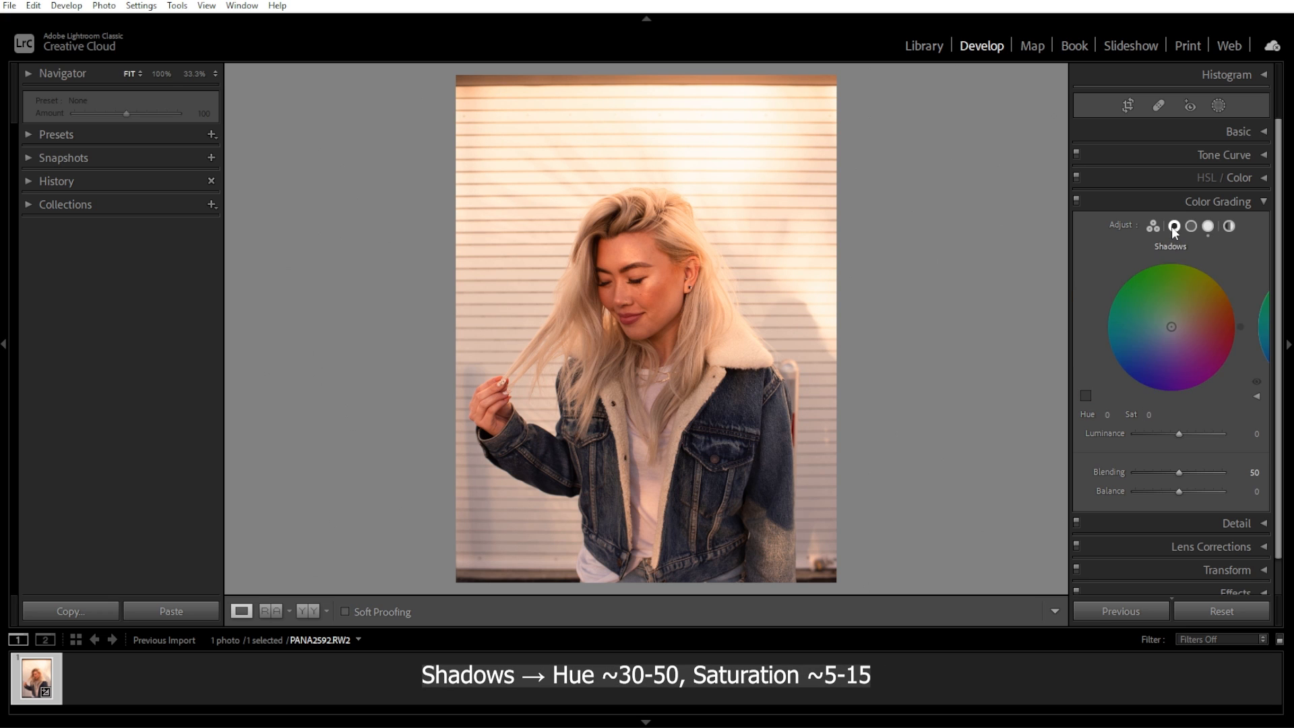
left_click(1106, 414)
type("30")
key("Tab")
type("15")
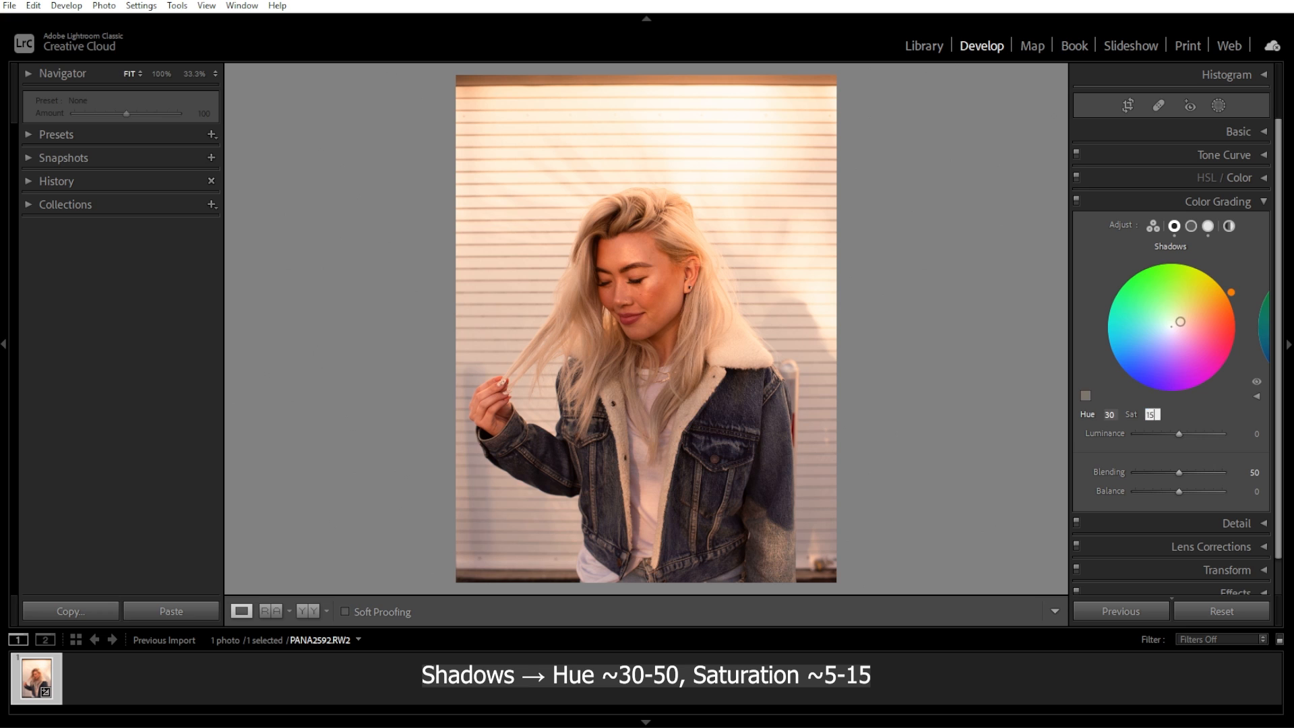
key("Return")
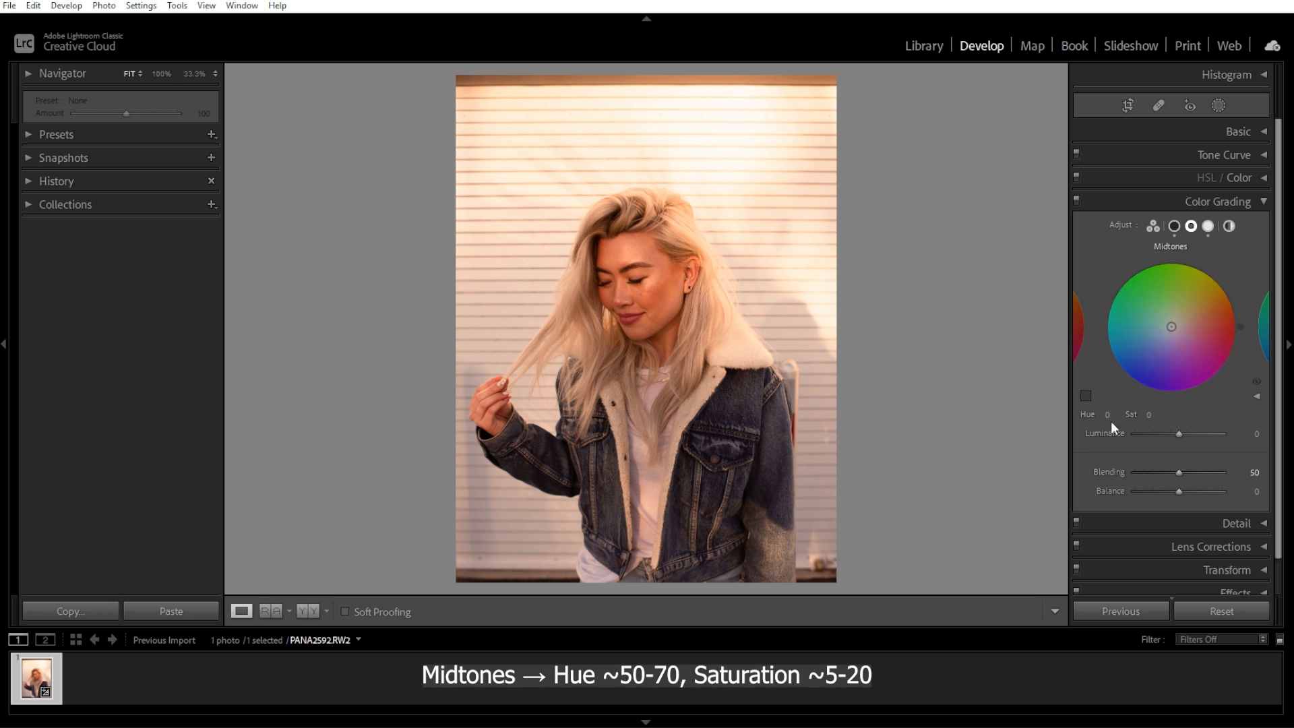
Set the midtones hue to 50 and saturation to 20.
left_click(1107, 414)
type("50")
key("Tab")
type("20")
key("Return")
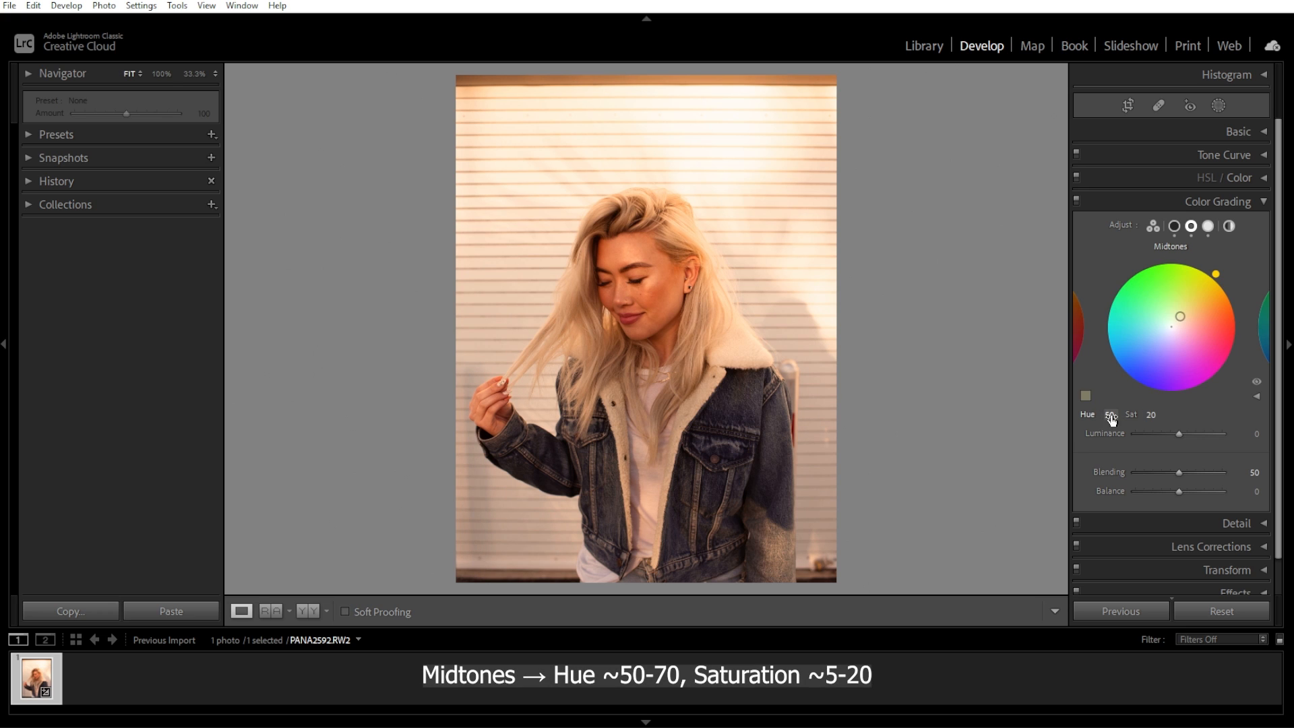
Try a midtones hue of 70.
left_click(1109, 414)
type("70")
key("Return")
Set the midtones hue to 50 and the midtones saturation to 5.
left_click(1106, 415)
type("50")
key("Return")
left_click(1150, 415)
type("5")
key("Return")
Compare the photo's before and after views.
key("backslash")
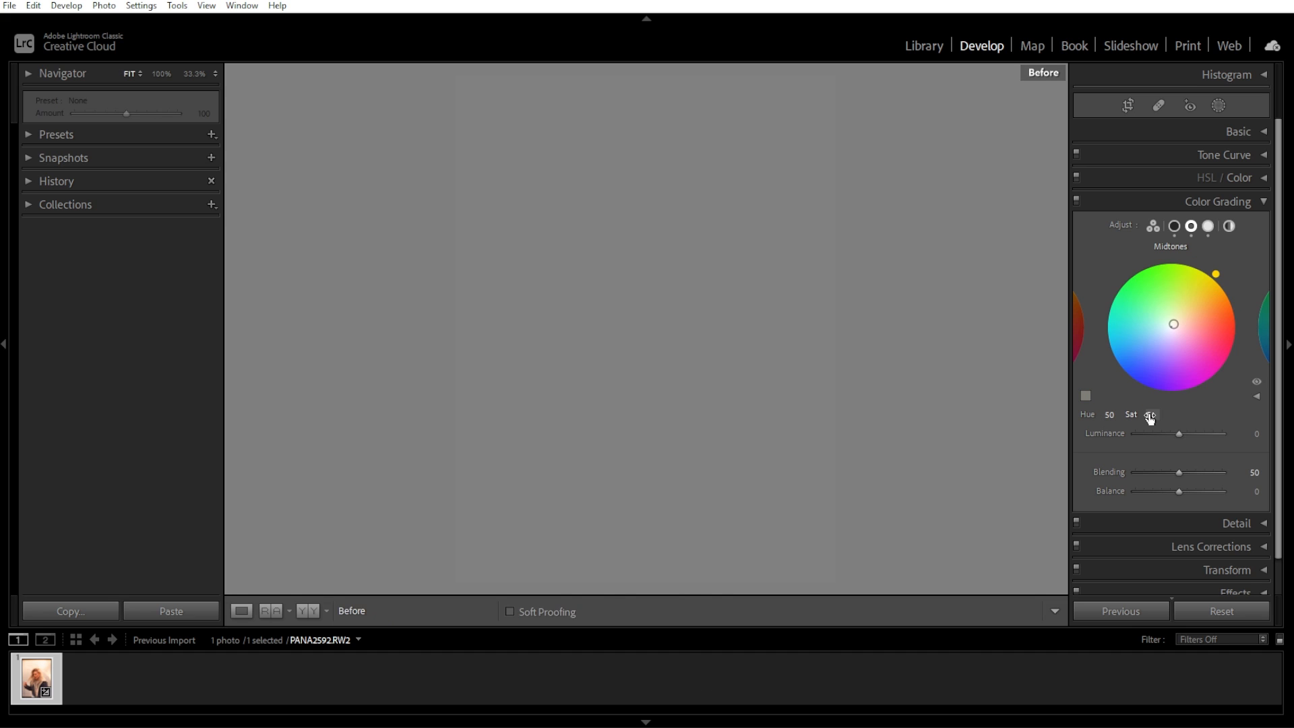
key("backslash")
key("backslash")
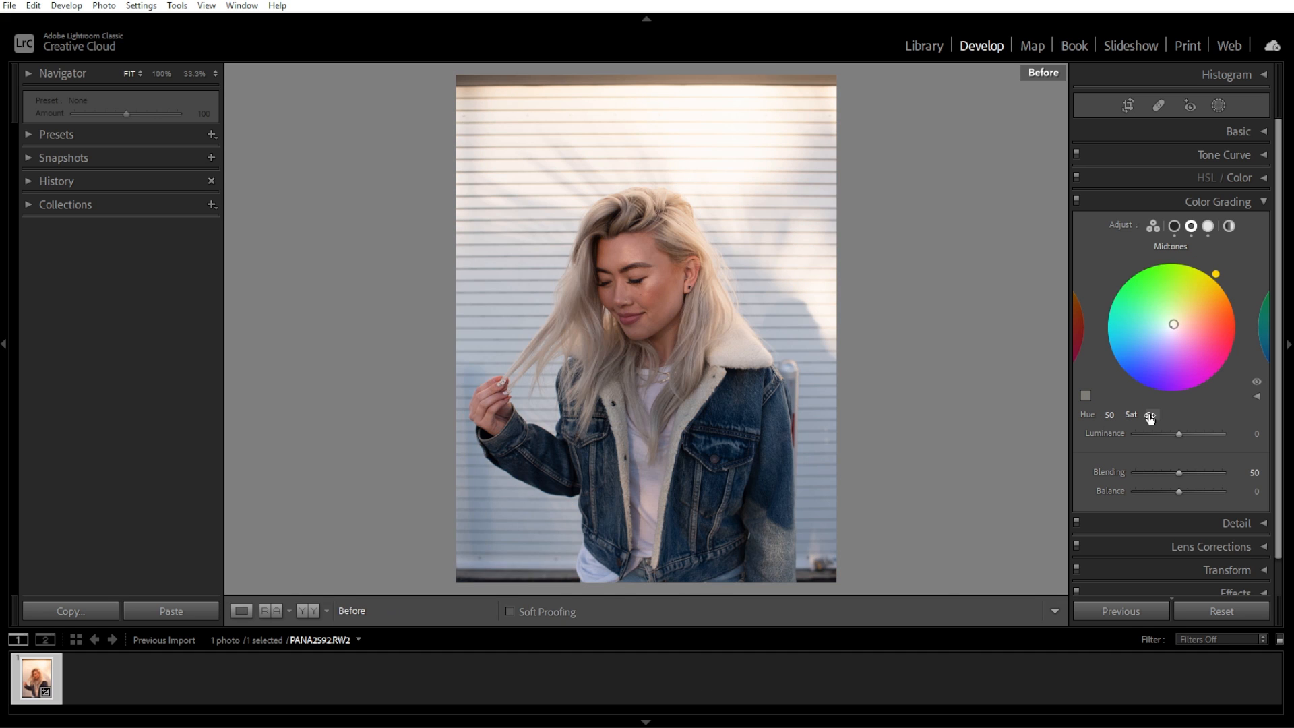
key("backslash")
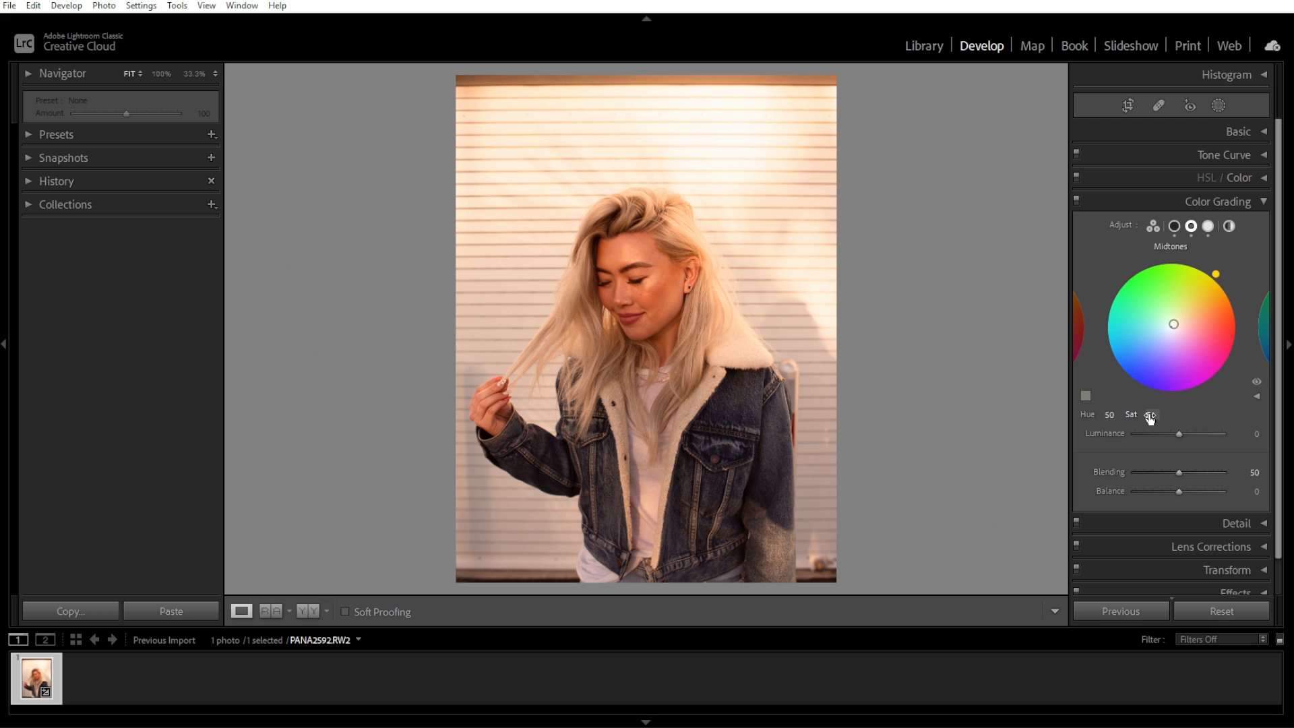
Open the Tone Curve and add points lifting the shadows and lowering the midtones and highlights.
left_click(1258, 202)
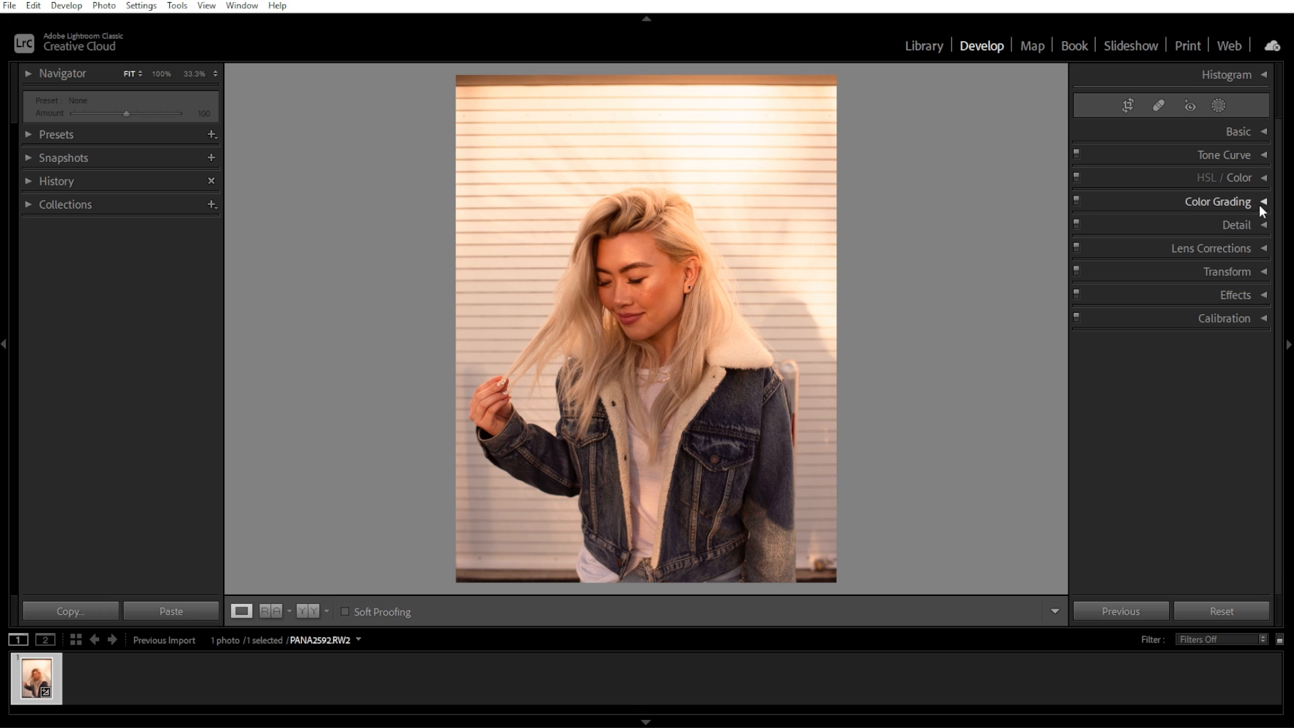
left_click(1263, 155)
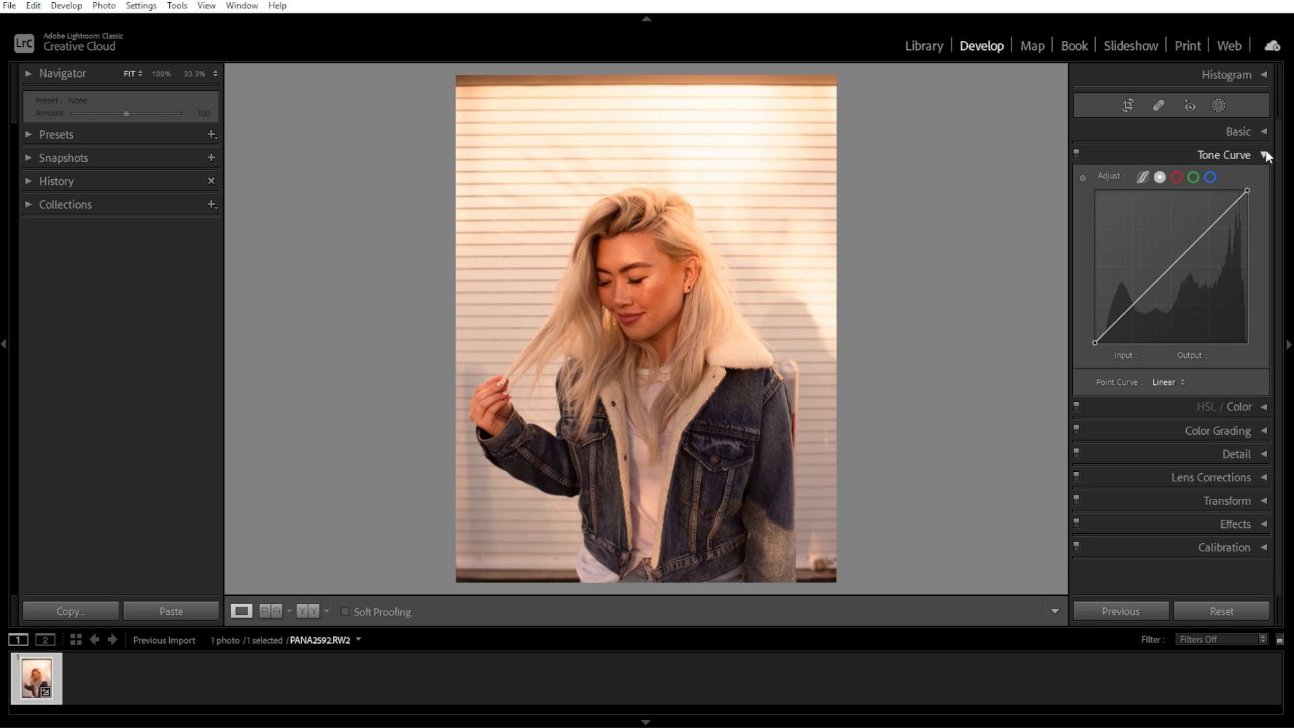
left_click(1109, 327)
left_click_drag(1109, 326, 1109, 325)
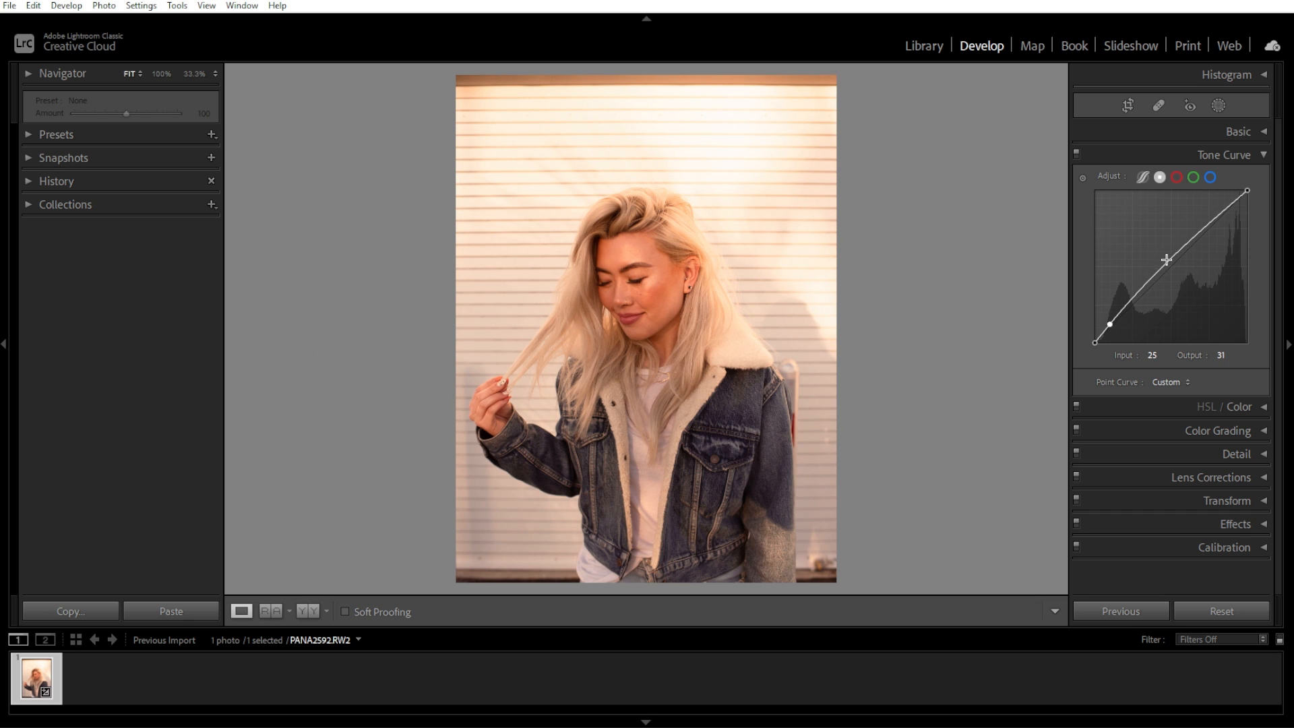
left_click_drag(1173, 261, 1175, 268)
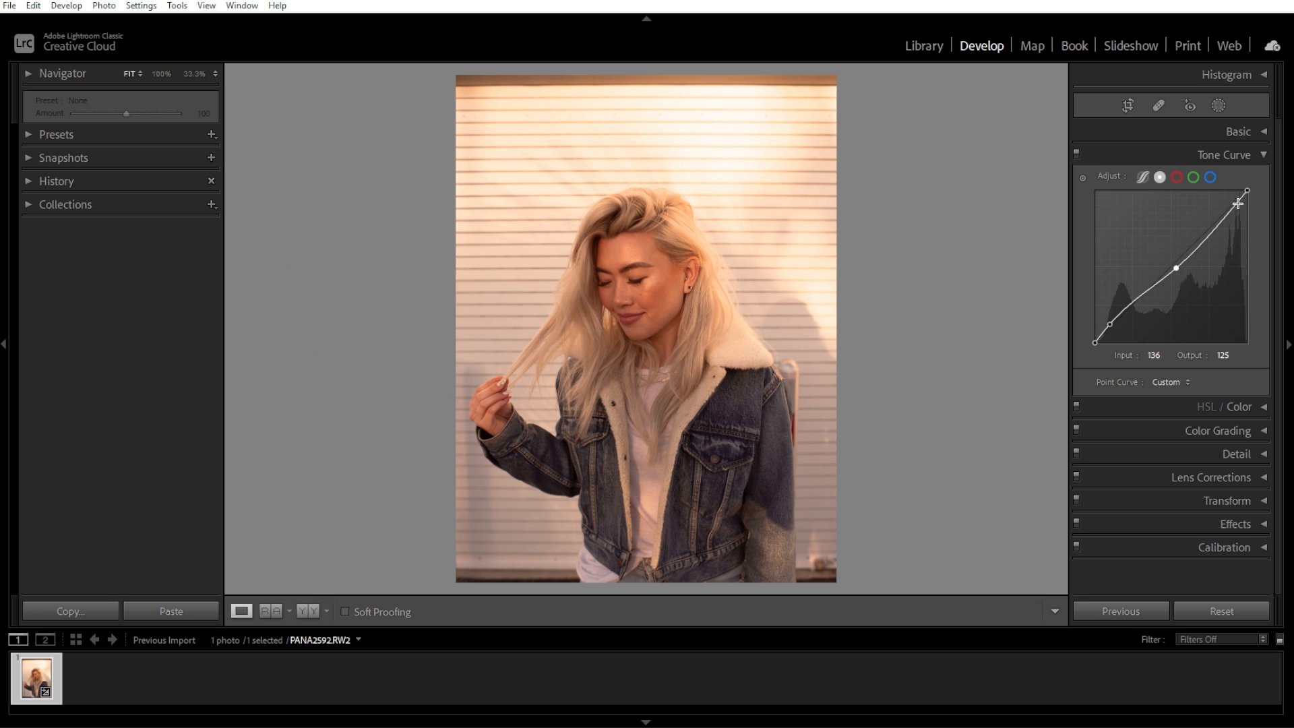
left_click_drag(1239, 198, 1239, 204)
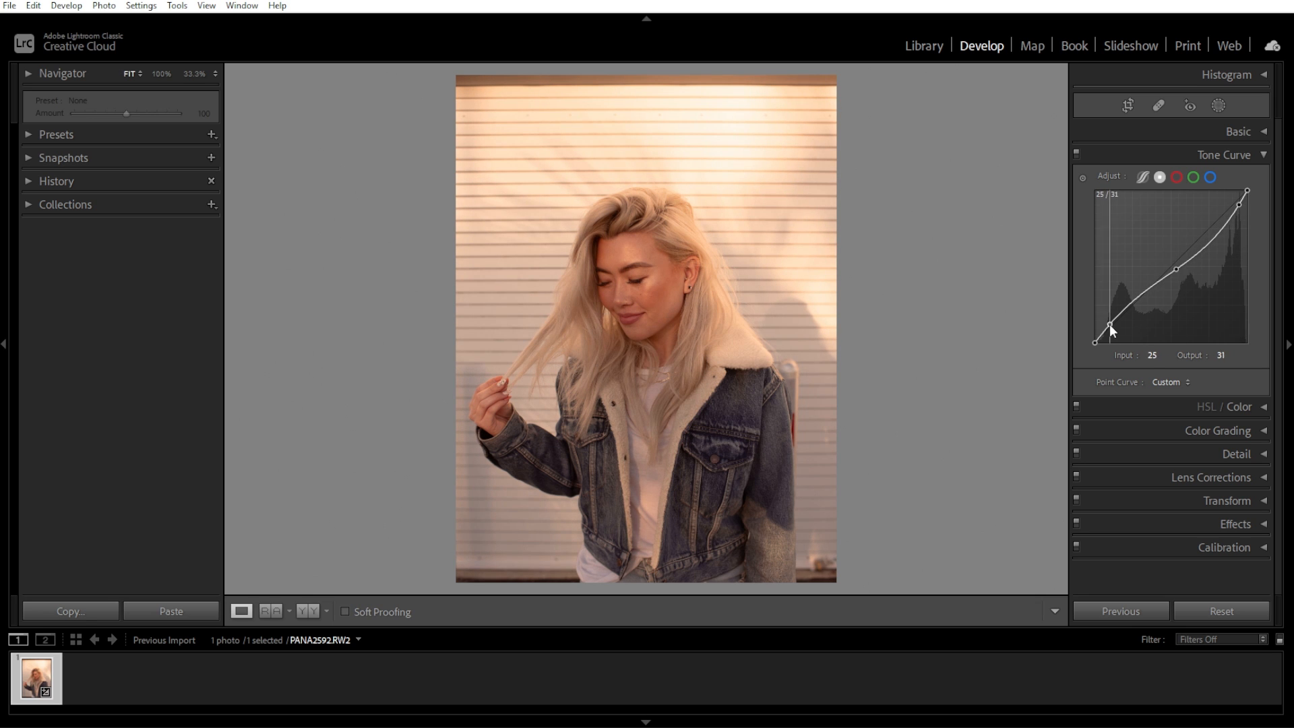
Refine the three tone curve points to raise the shadows further and lower midtones and highlights slightly.
left_click_drag(1109, 325, 1111, 322)
left_click_drag(1176, 268, 1172, 273)
left_click_drag(1111, 322, 1117, 316)
left_click_drag(1239, 204, 1235, 209)
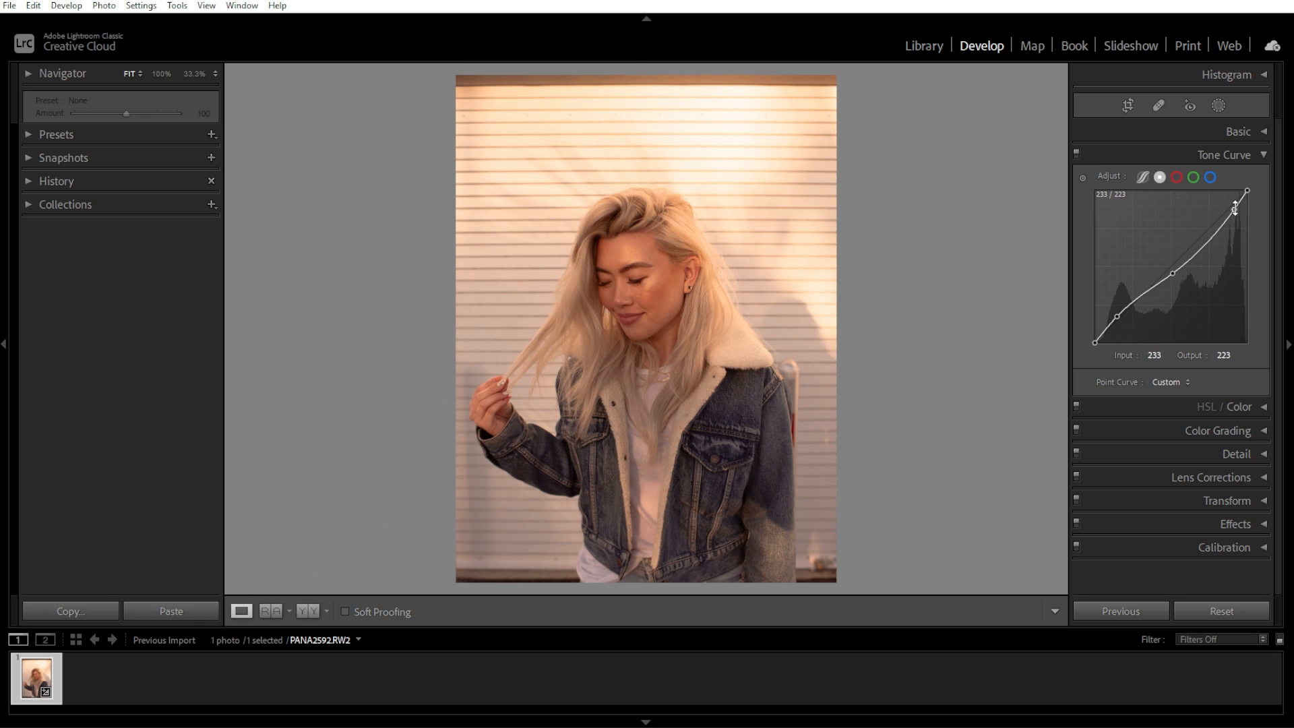
Add a radial gradient mask over the light source near the photo's upper right edge.
left_click(1260, 156)
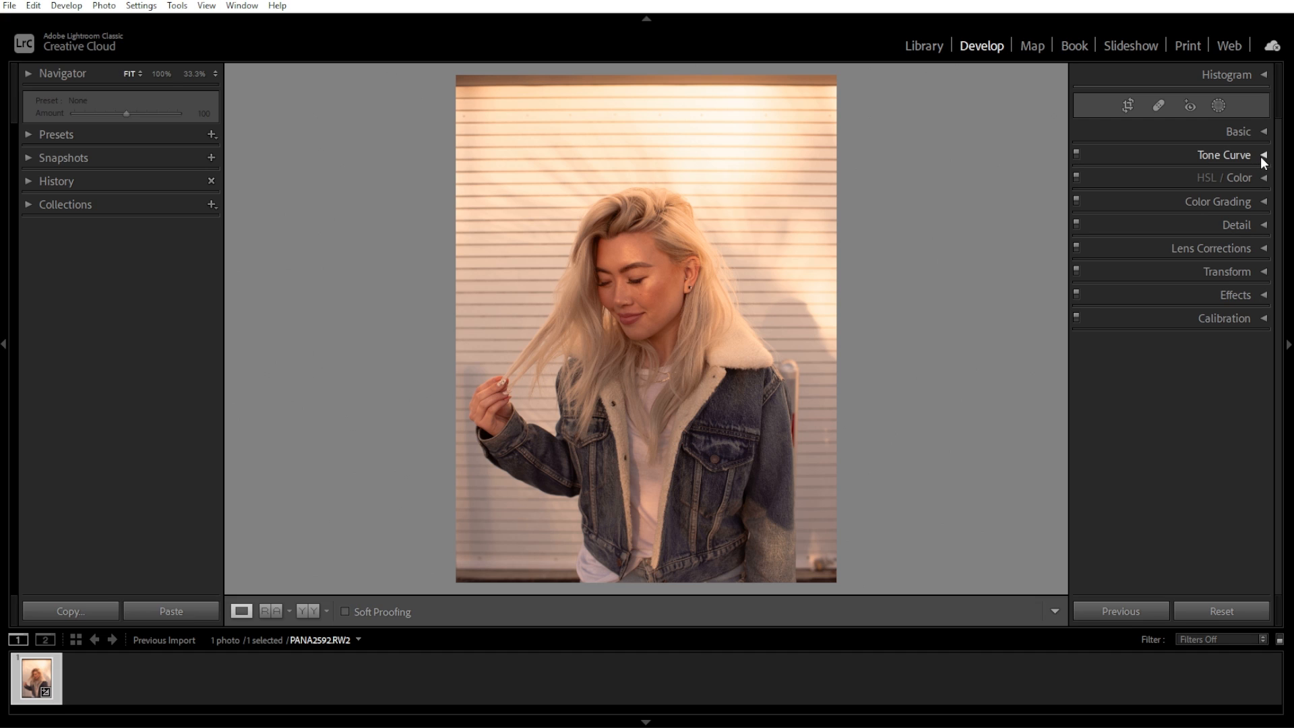
left_click(1218, 106)
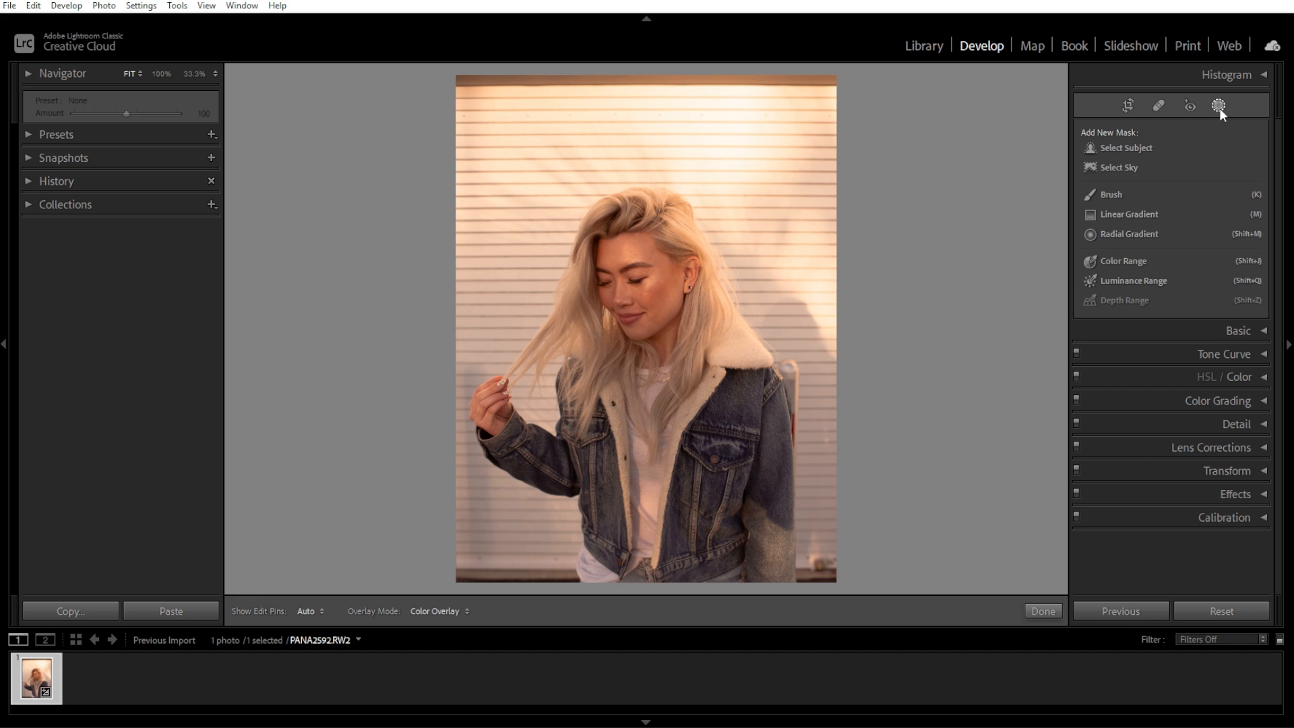
left_click(1151, 235)
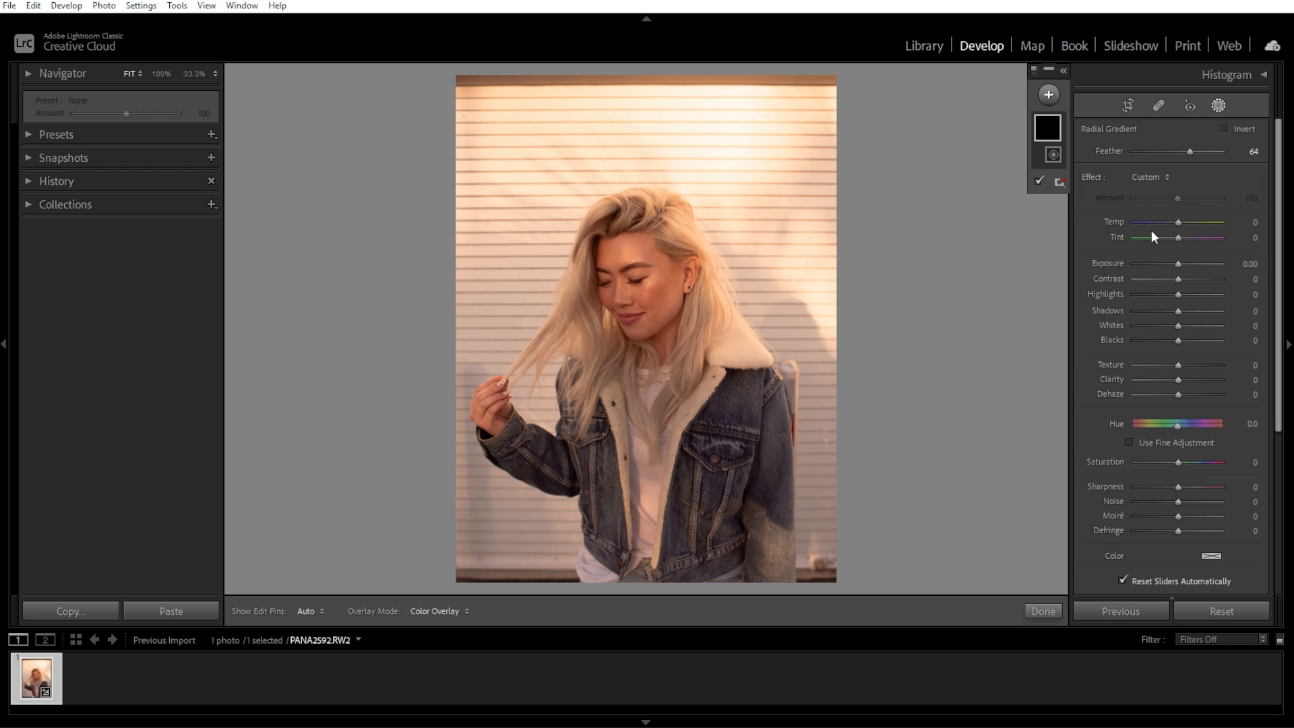
mouse_move(823, 90)
left_mouse_down()
mouse_move(886, 153)
mouse_move(828, 279)
mouse_move(829, 332)
left_mouse_up()
Enlarge and reshape the radial gradient to cover the window light behind the subject.
left_click_drag(867, 213, 839, 226)
left_click_drag(863, 104, 871, 103)
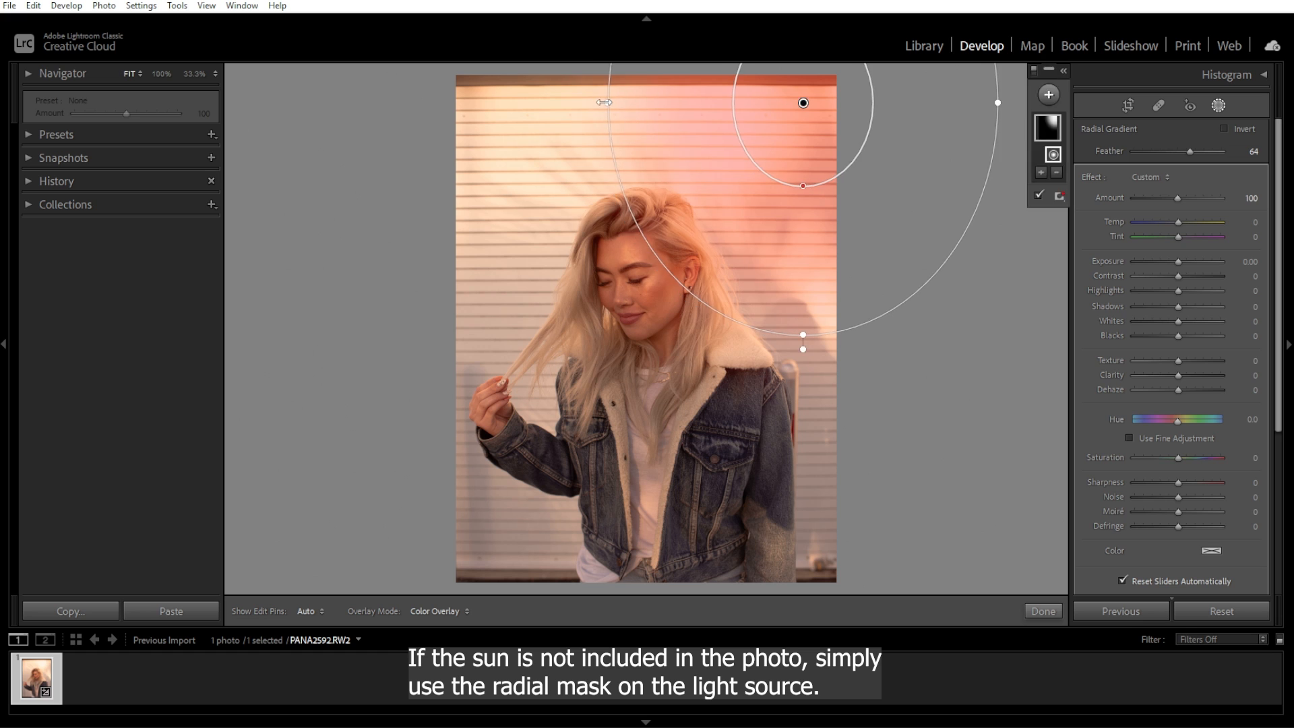
left_click_drag(604, 102, 542, 102)
left_click_drag(878, 227, 886, 237)
Set the radial mask's temperature to 16, exposure to 0.50 and dehaze to -21.
left_click(1039, 173)
left_click(997, 188)
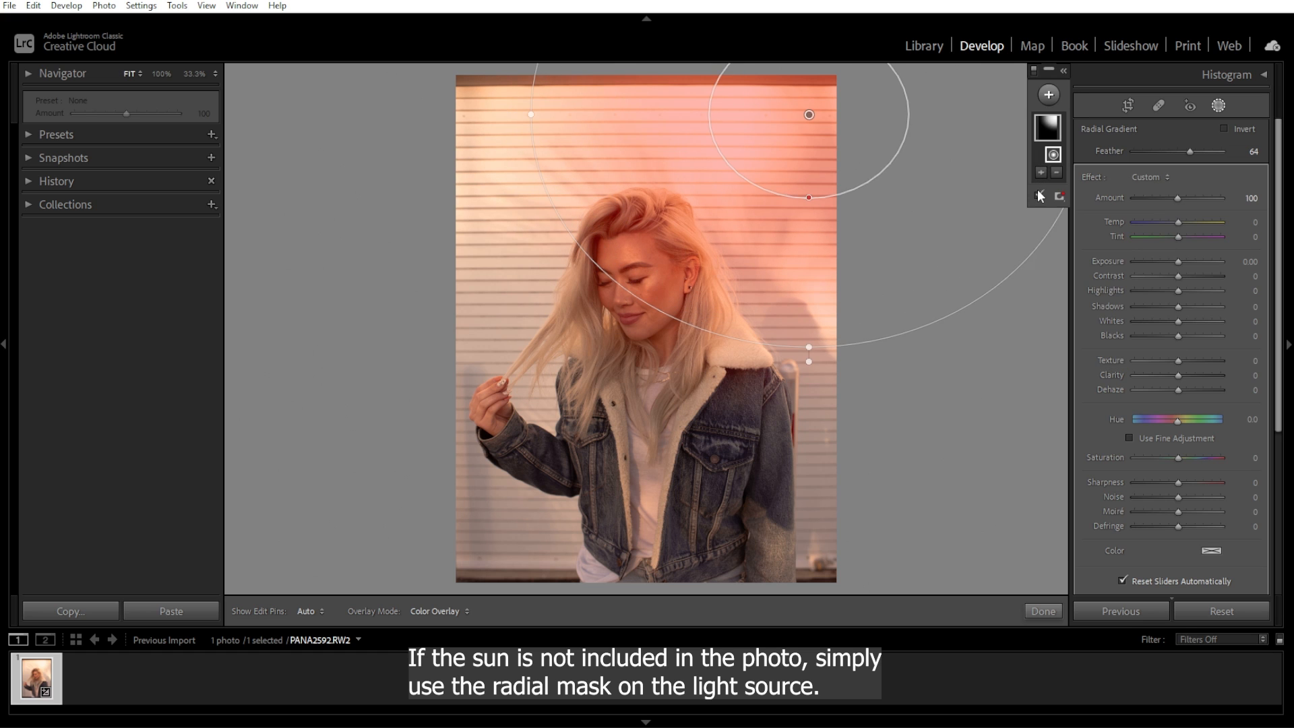
left_click(1037, 194)
left_click_drag(1179, 261, 1185, 262)
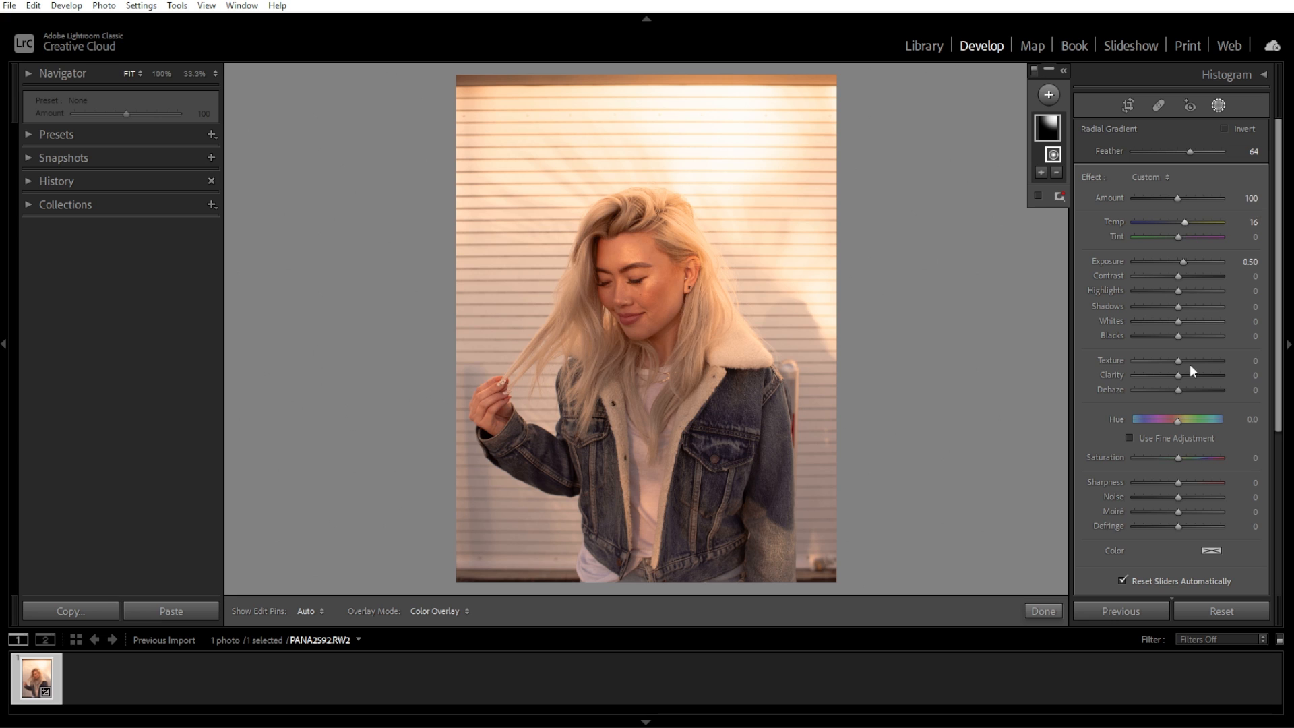
left_click_drag(1178, 390, 1167, 391)
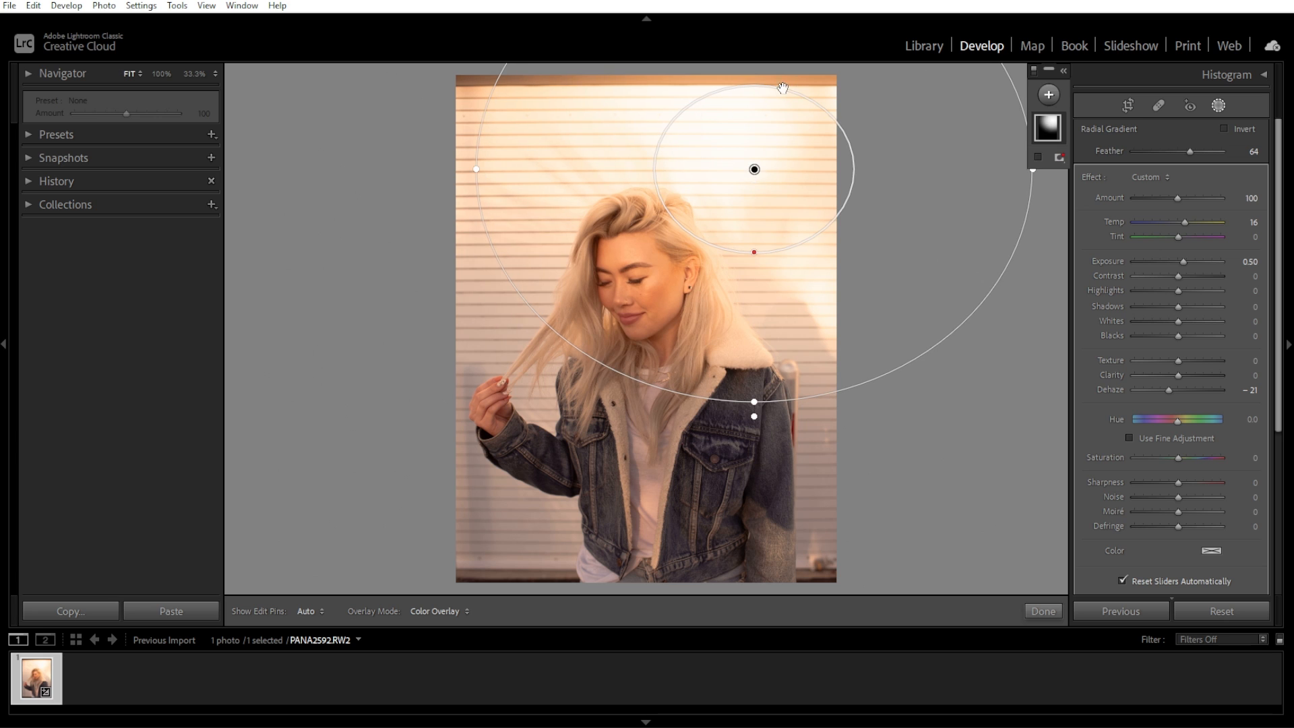
Fine-tune the radial gradient's position and stretch its top edge upward, then finish the mask.
mouse_move(749, 265)
left_mouse_down()
mouse_move(758, 274)
mouse_move(757, 262)
left_mouse_up()
left_click_drag(767, 207, 772, 133)
key("backslash")
key("backslash")
key("backslash")
key("backslash")
left_click(1043, 610)
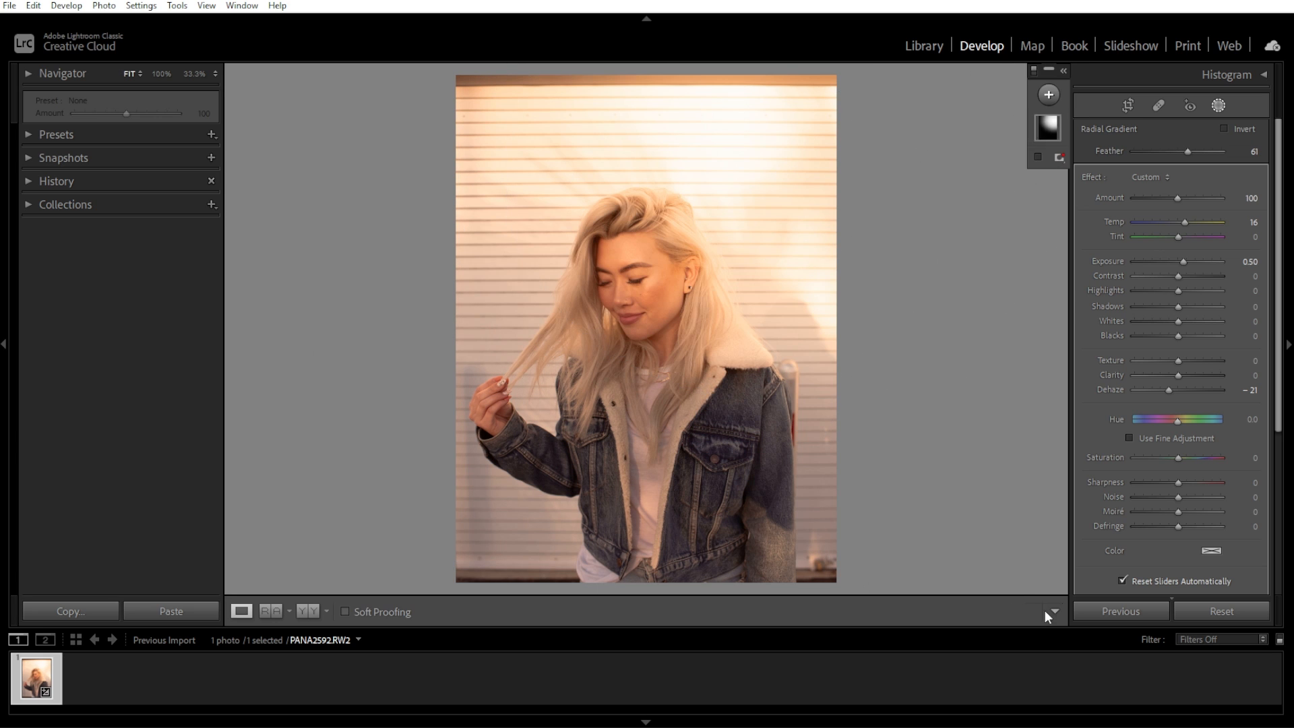
In the Basic panel, set Contrast to +16 and Dehaze to +14.
left_click(1261, 134)
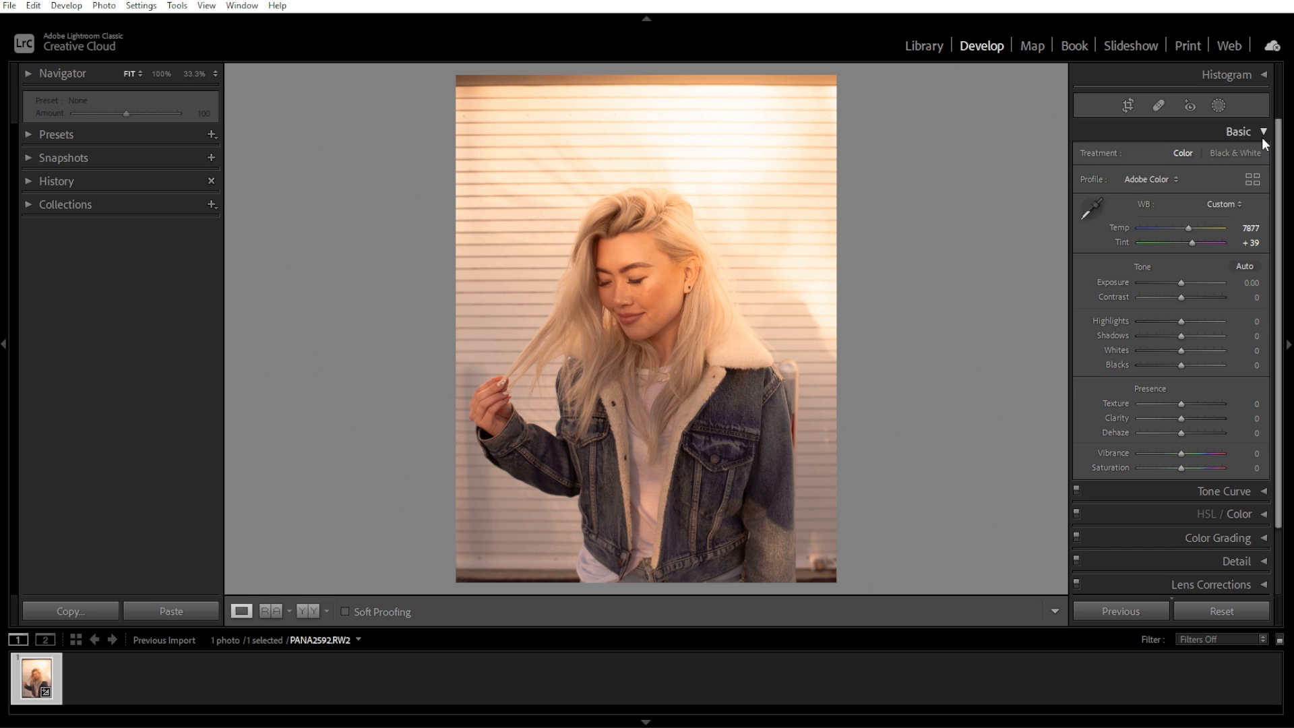
left_click_drag(1180, 297, 1189, 295)
left_click_drag(1182, 432, 1187, 431)
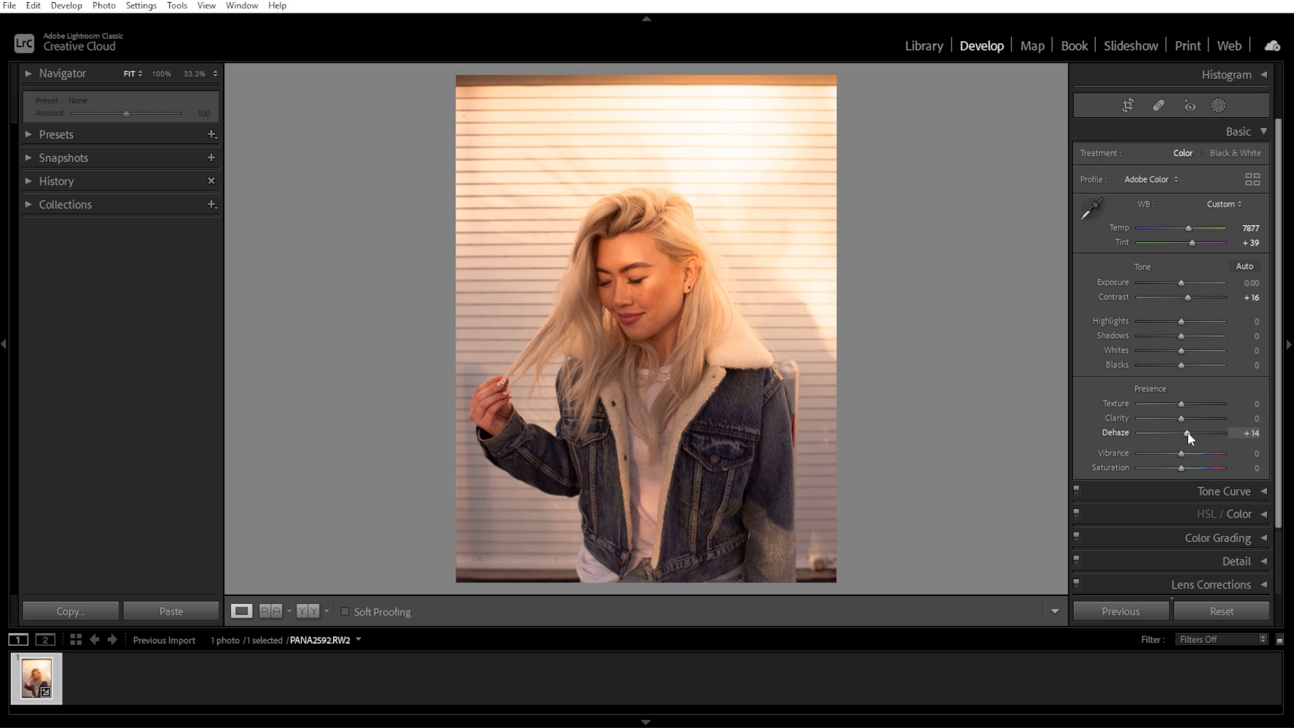
Add a post-crop vignette with Amount set to -11 in the Effects panel.
left_click(1259, 133)
left_click(1260, 295)
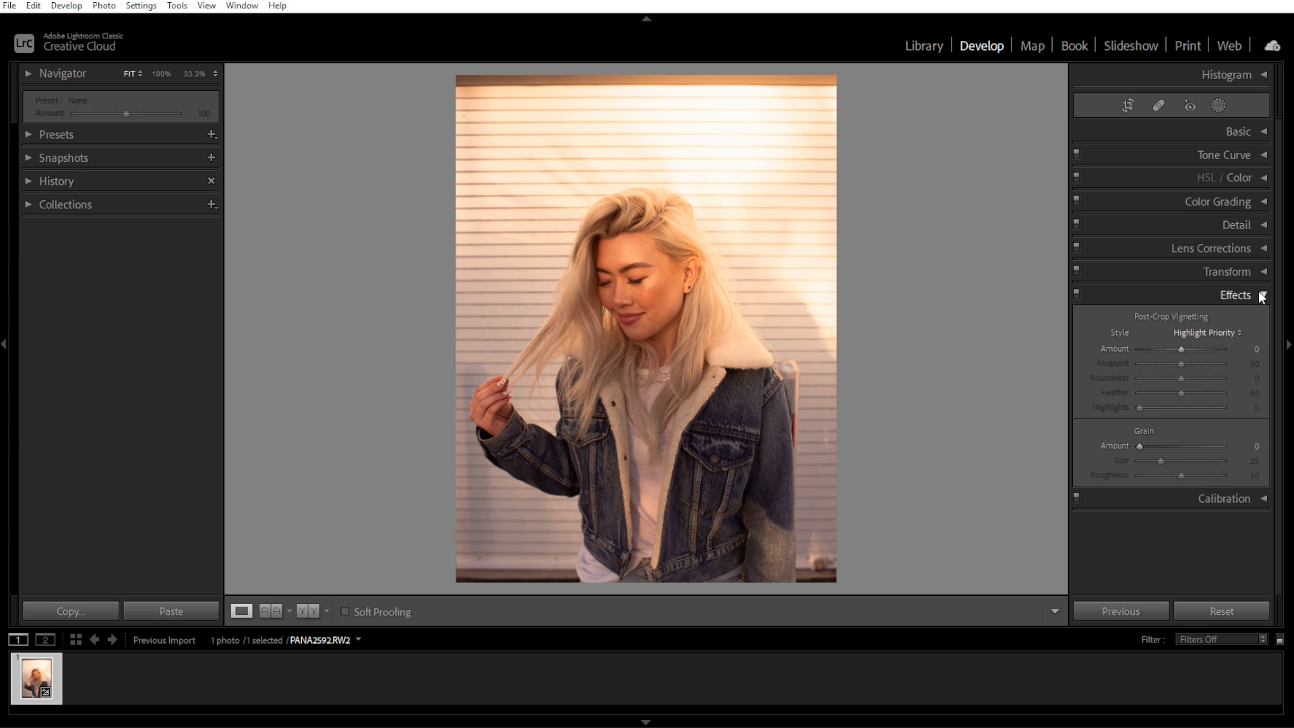
left_click_drag(1180, 354, 1172, 353)
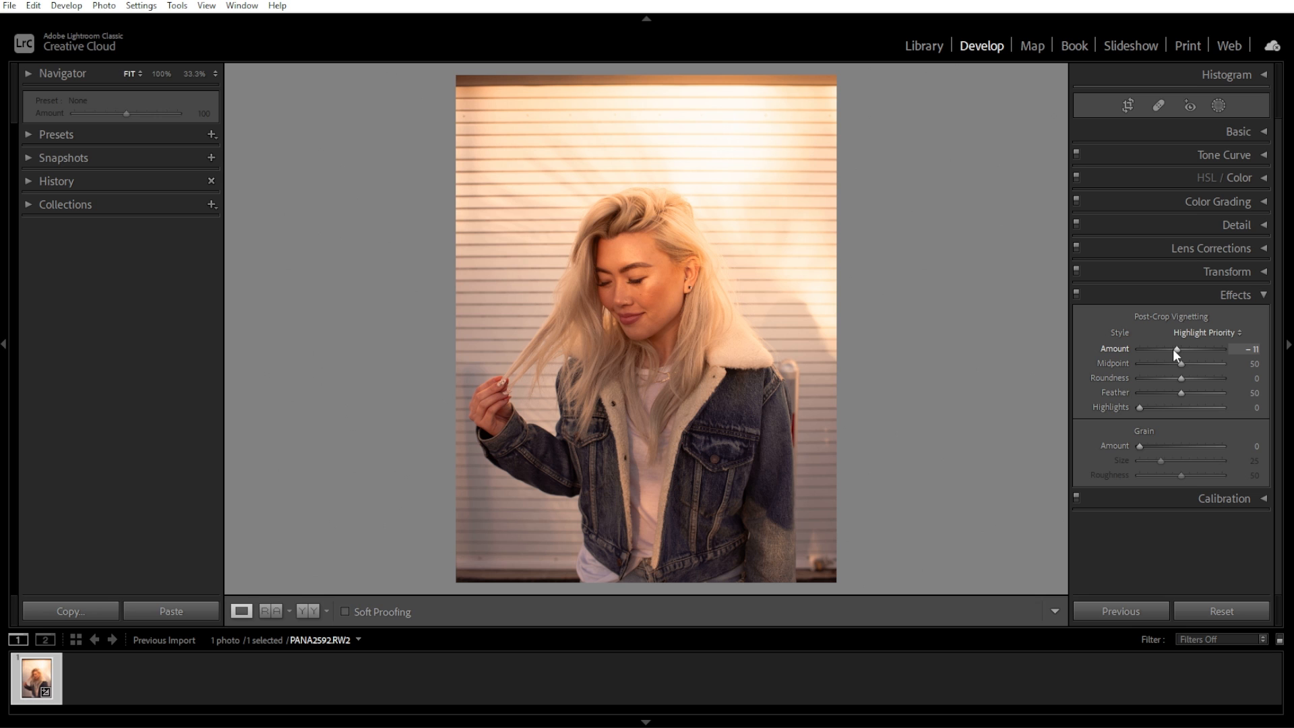
Zoom into the face and add grain with Amount 27, Size 41 and Roughness 64.
key("z")
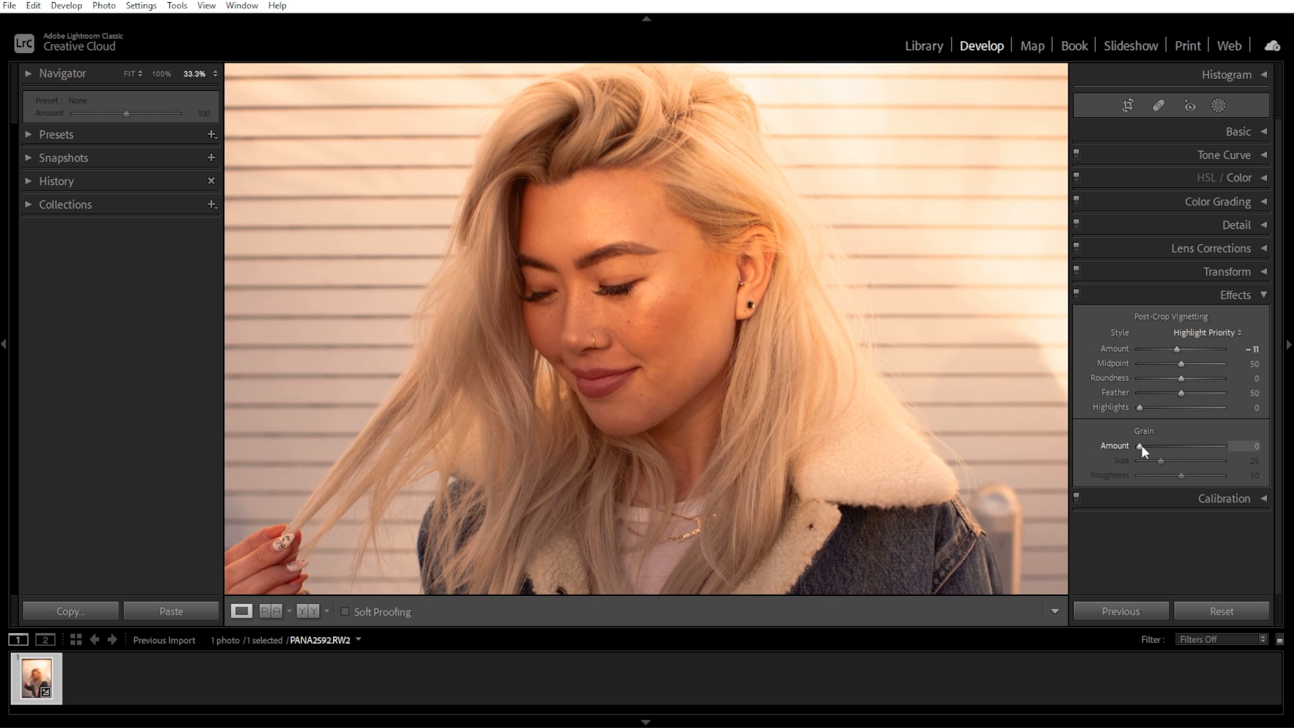
left_click_drag(1141, 445, 1193, 475)
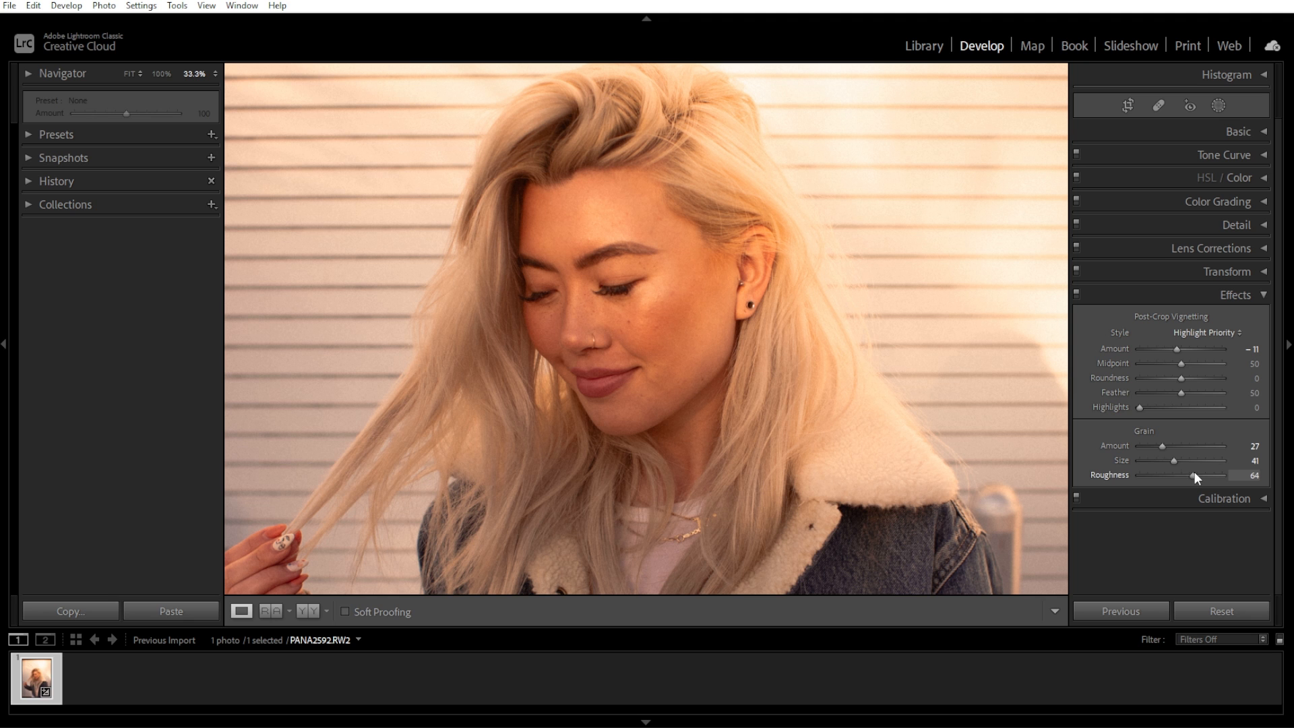
Compare the original and edited photo side by side in a before and after view.
left_click(1235, 295)
left_click(653, 353)
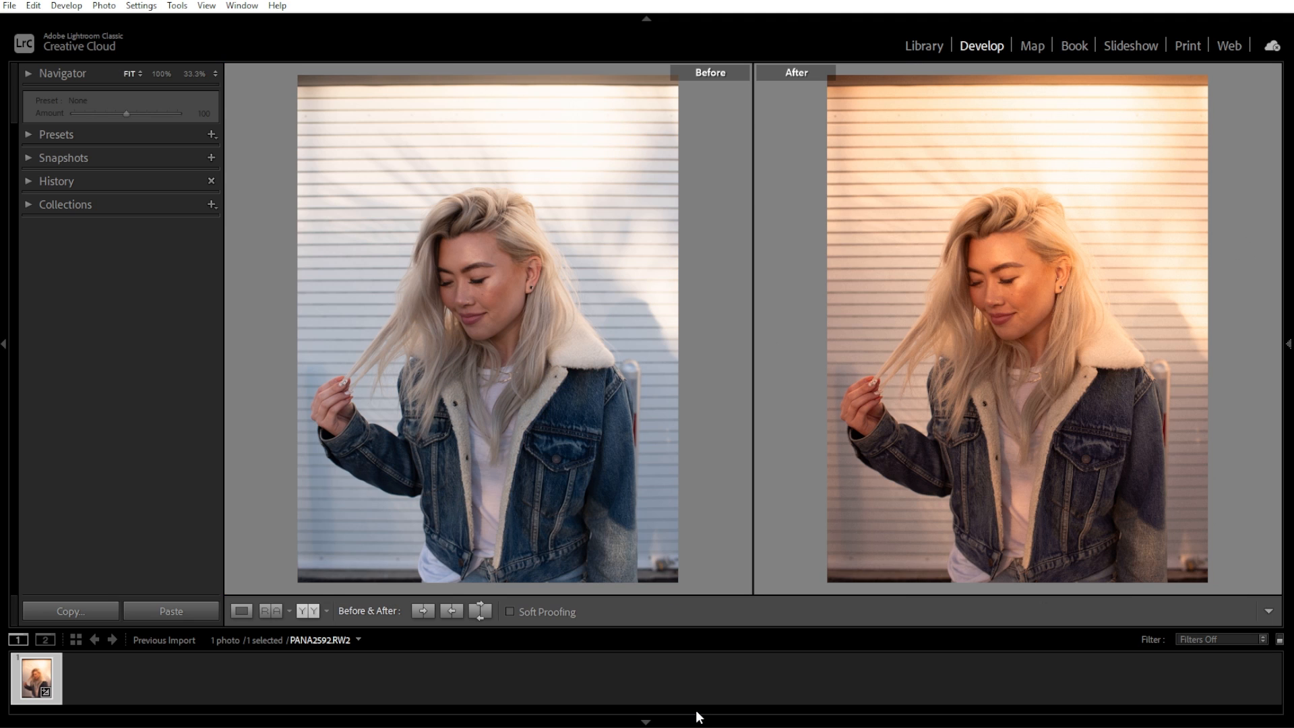